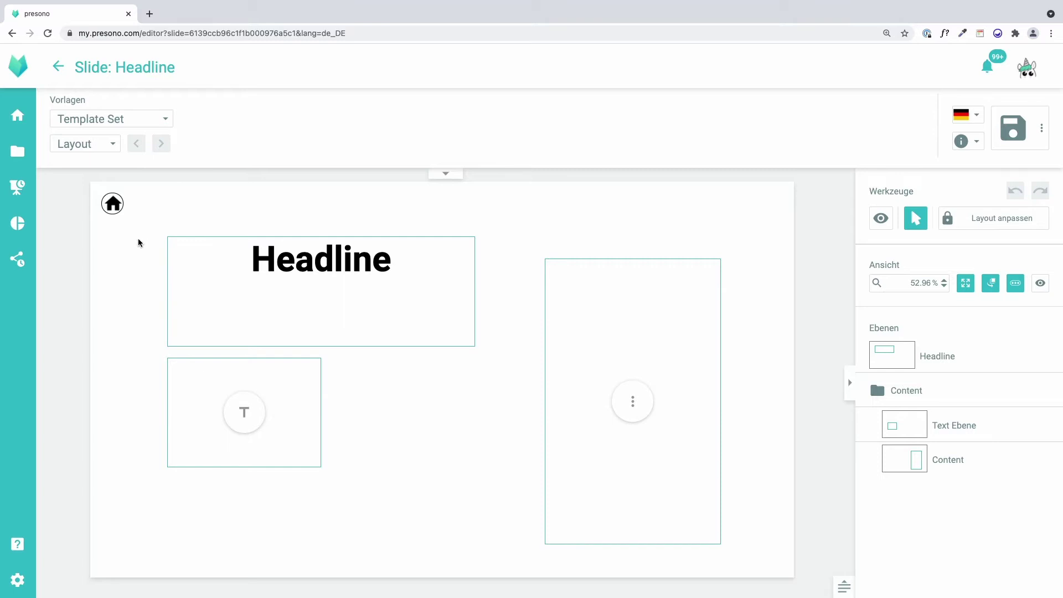
Open the Training template set from the content library and start a new background in it
click(18, 153)
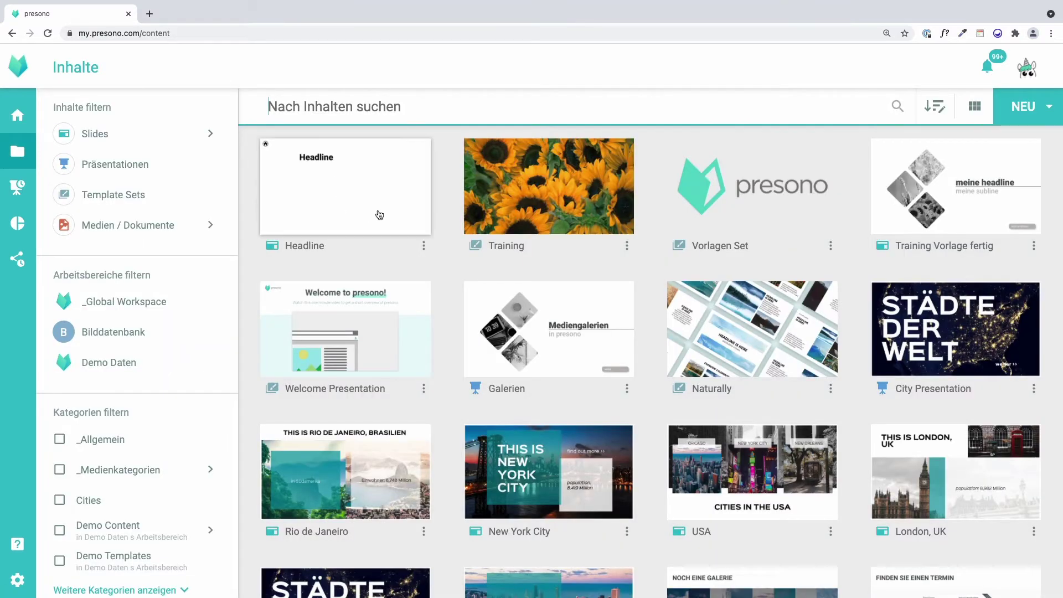
click(561, 207)
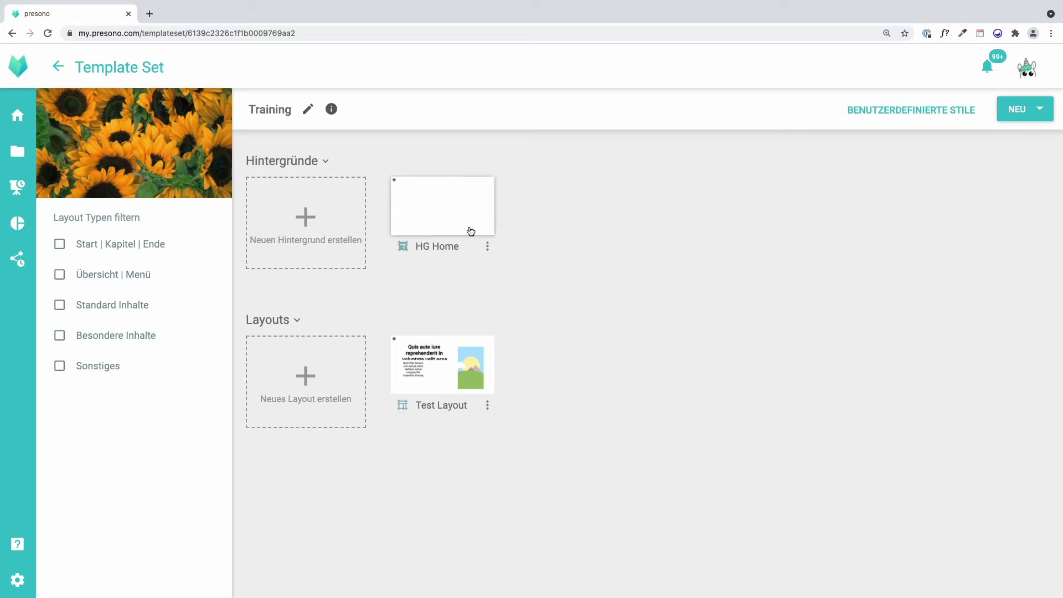
click(323, 237)
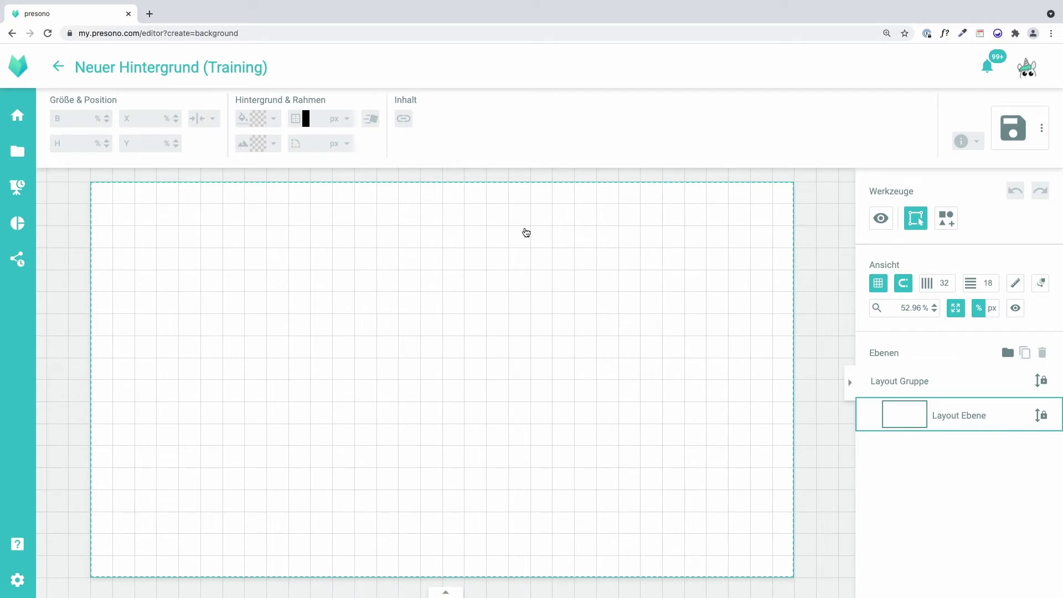
Draw a design layer that covers the whole slide area, 100 % wide and 100 % high
click(812, 246)
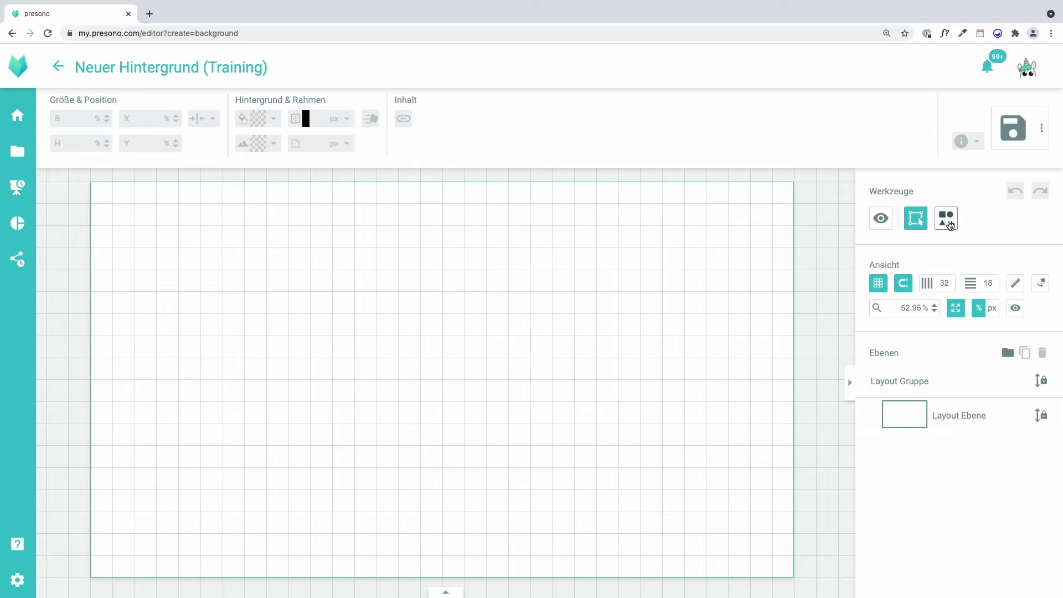
click(946, 218)
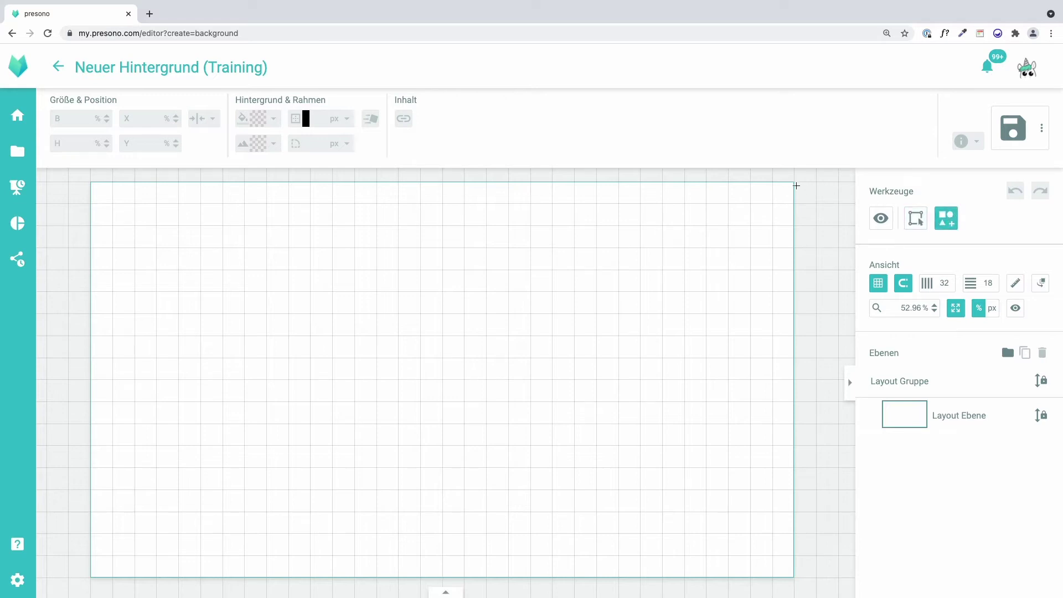
drag(796, 185, 85, 577)
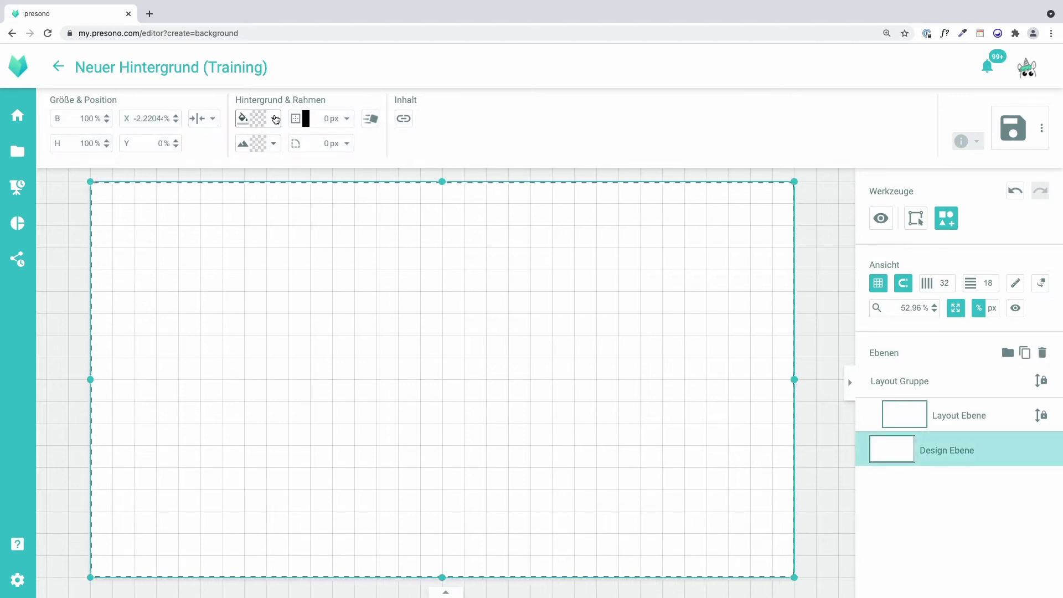
Fill the full-slide design layer with grey 868686 at 70 % opacity
click(262, 117)
drag(255, 161, 217, 195)
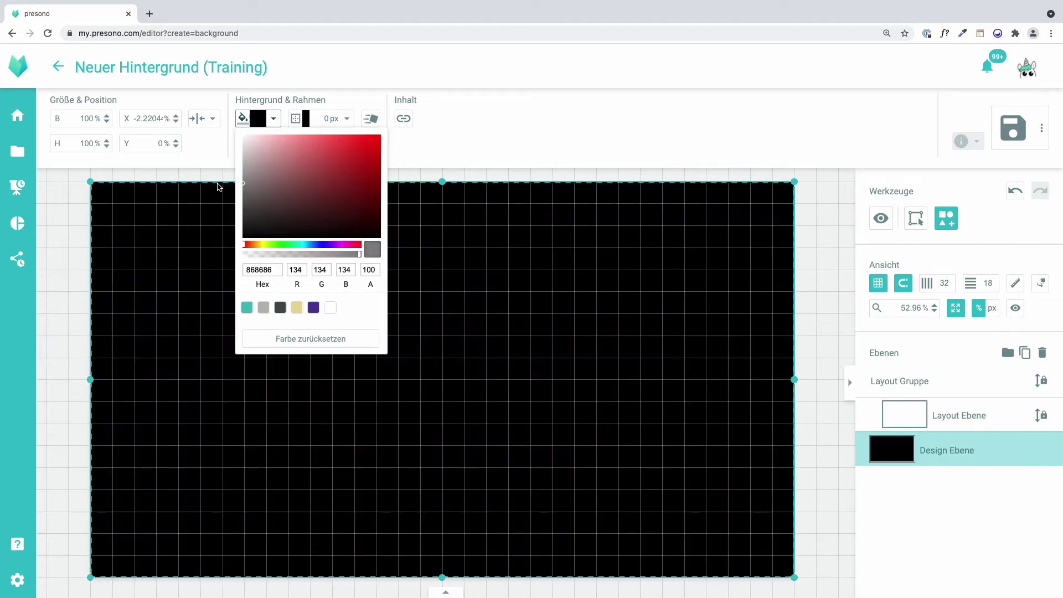
click(217, 195)
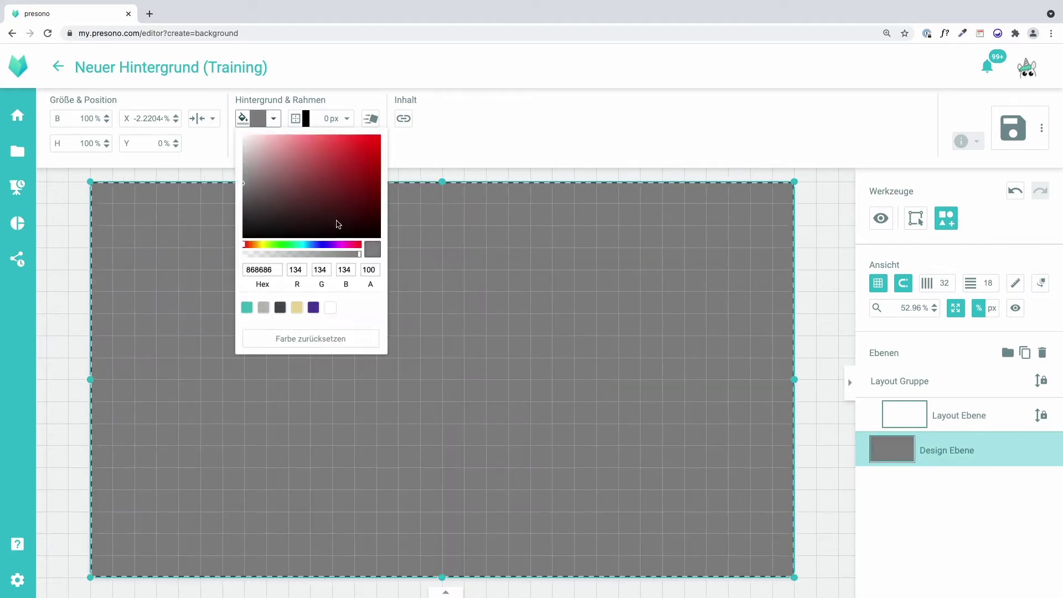
double_click(370, 270)
text(70)
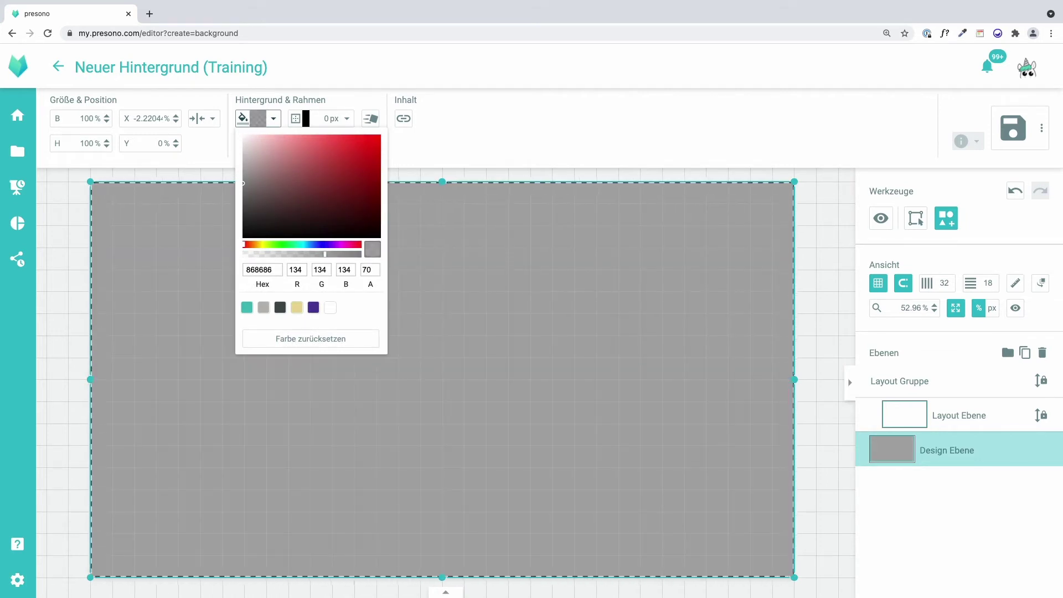
click(276, 120)
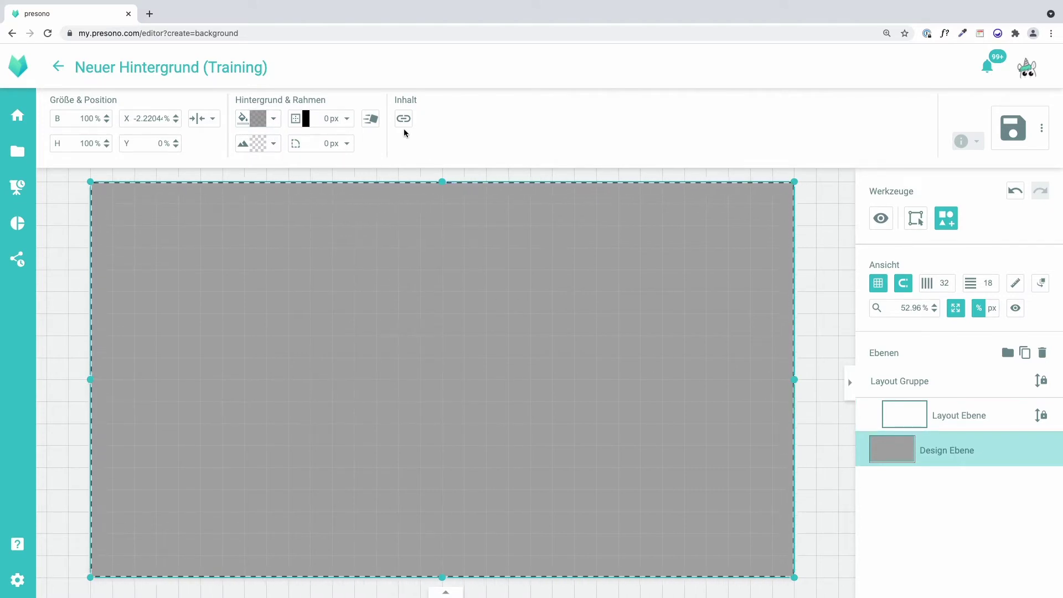
Give the grey layer an Einblenden animation with a duration of 1 s and a delay of 0 s
click(375, 121)
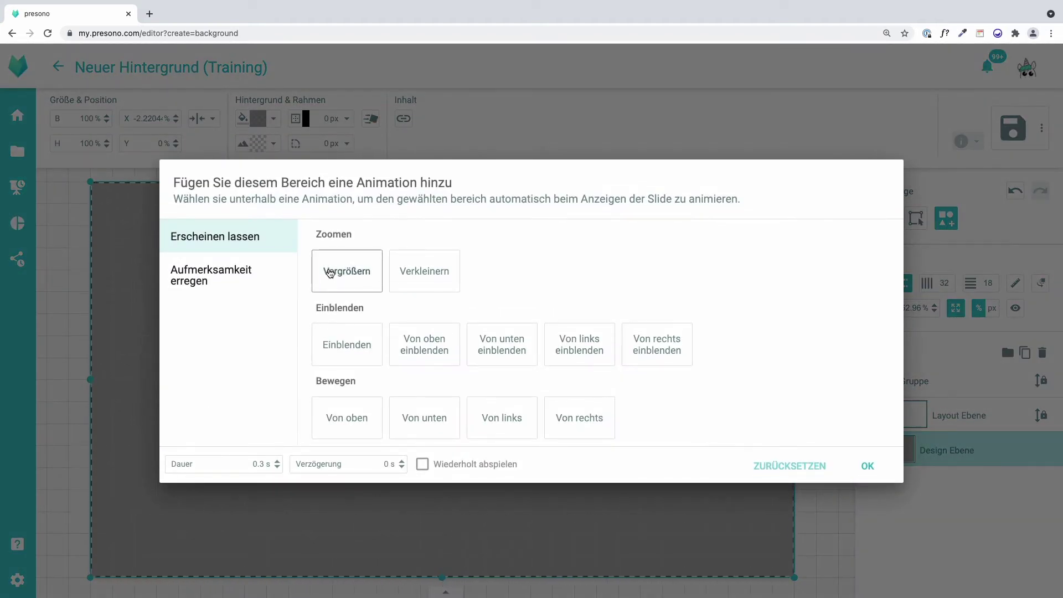
click(343, 351)
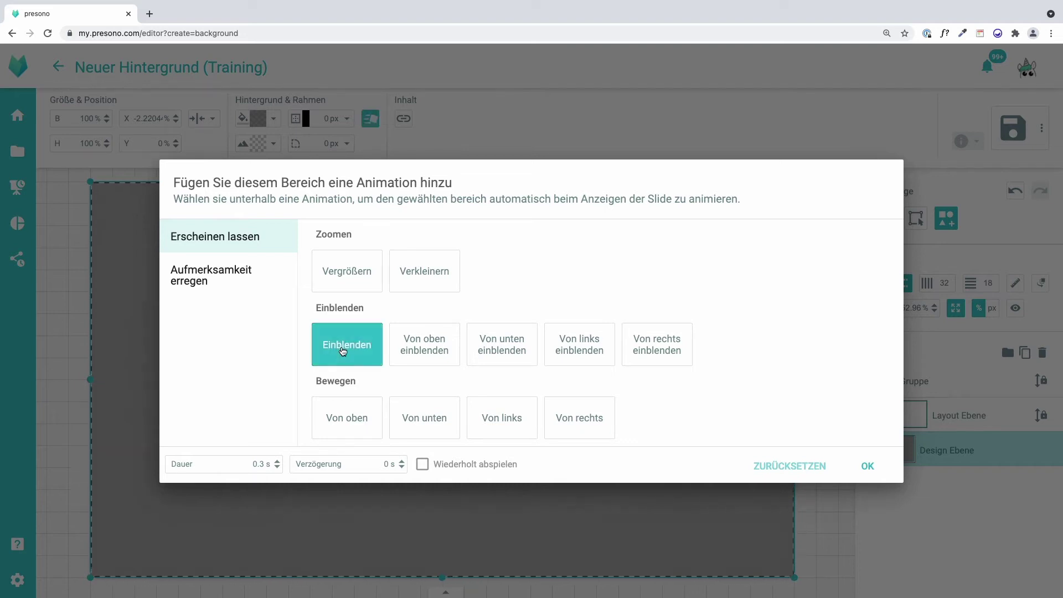
double_click(258, 464)
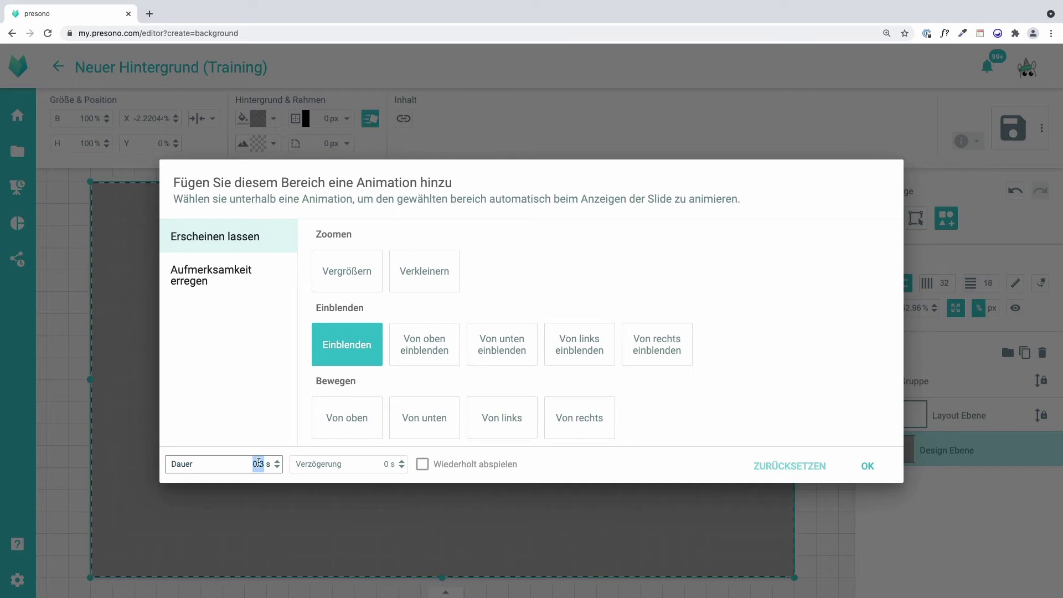
text(1)
click(387, 463)
text(1)
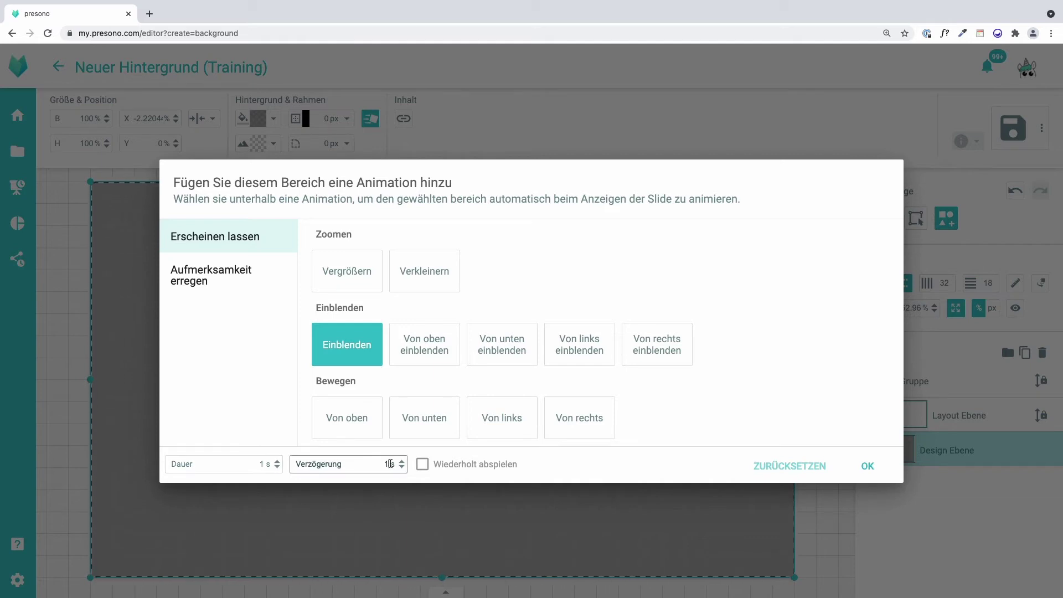
key(BackSpace)
text(0)
click(858, 464)
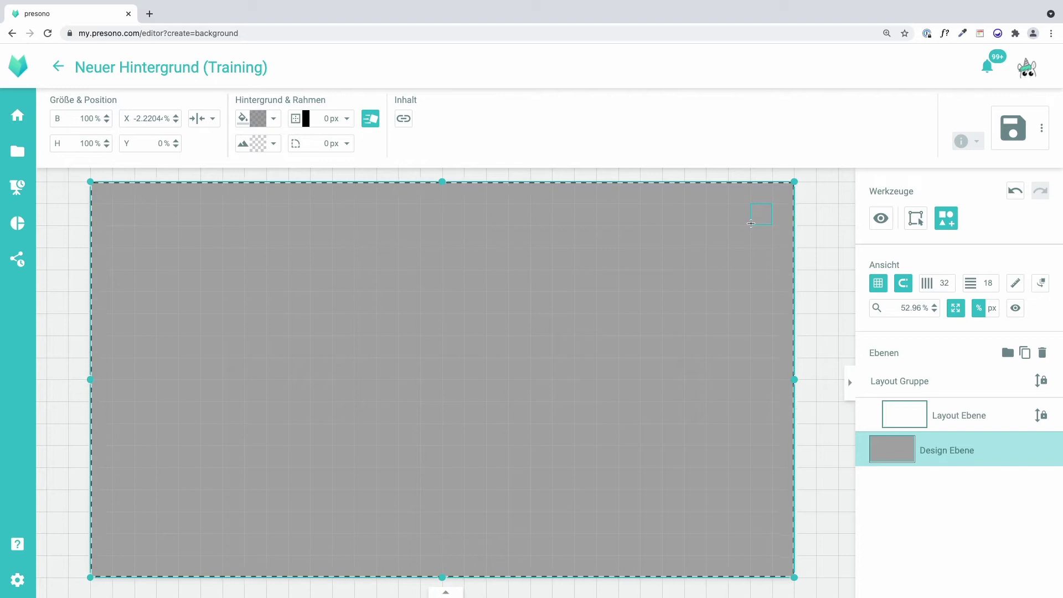
Draw a layer about 3 % wide and 6 % high near the slide's upper-right corner and set the "close white" image as its background
drag(772, 204, 750, 223)
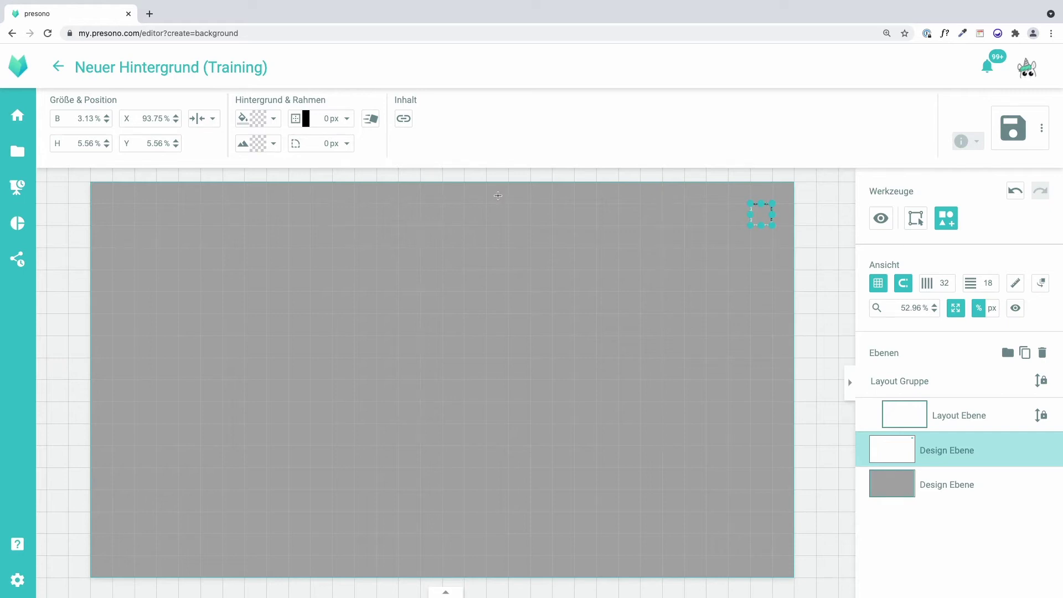
click(247, 150)
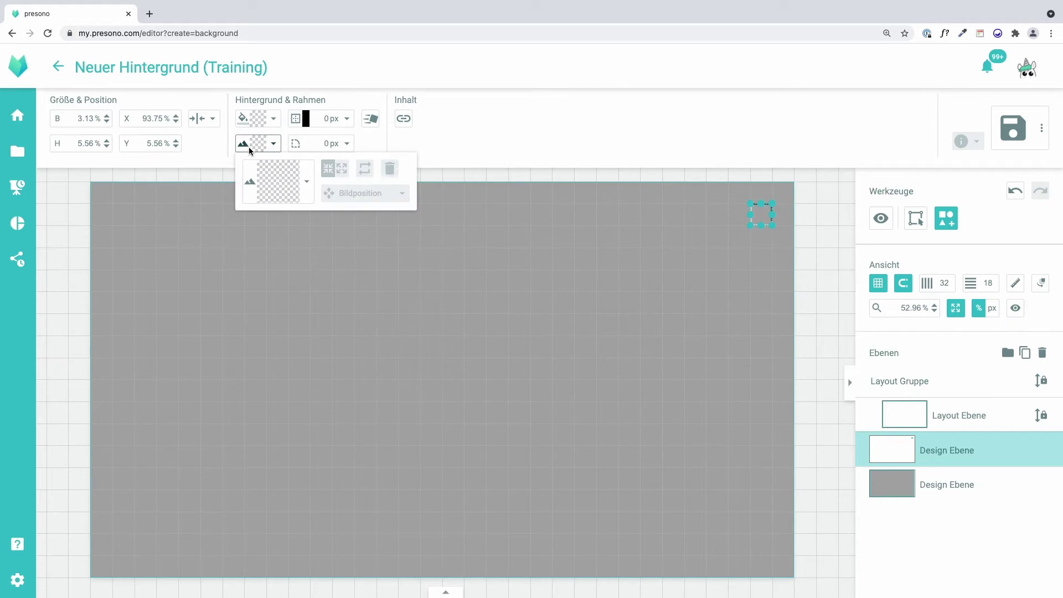
click(277, 191)
click(290, 110)
text(close)
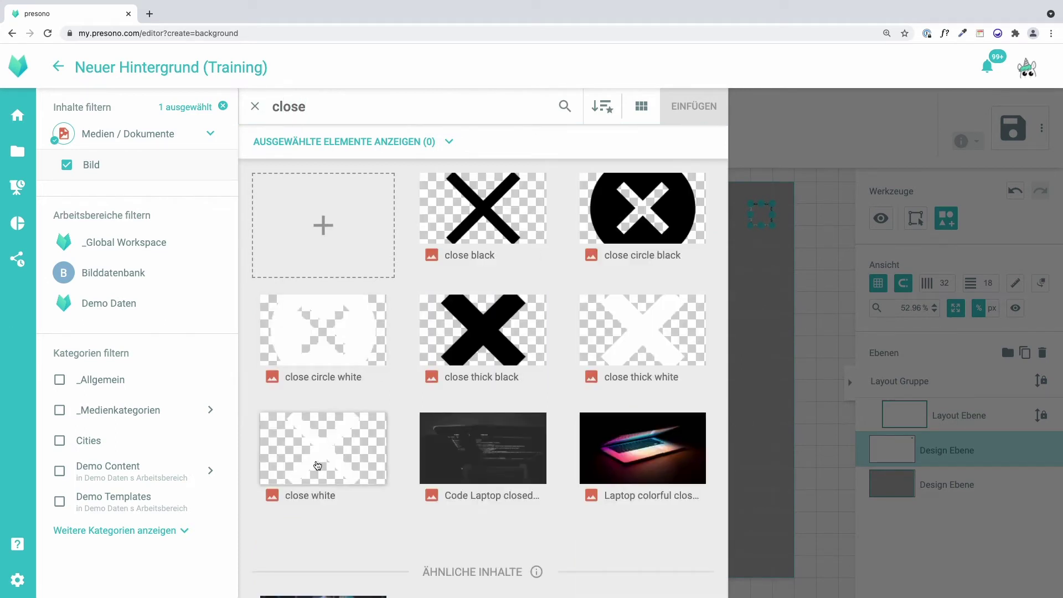
click(317, 465)
click(694, 106)
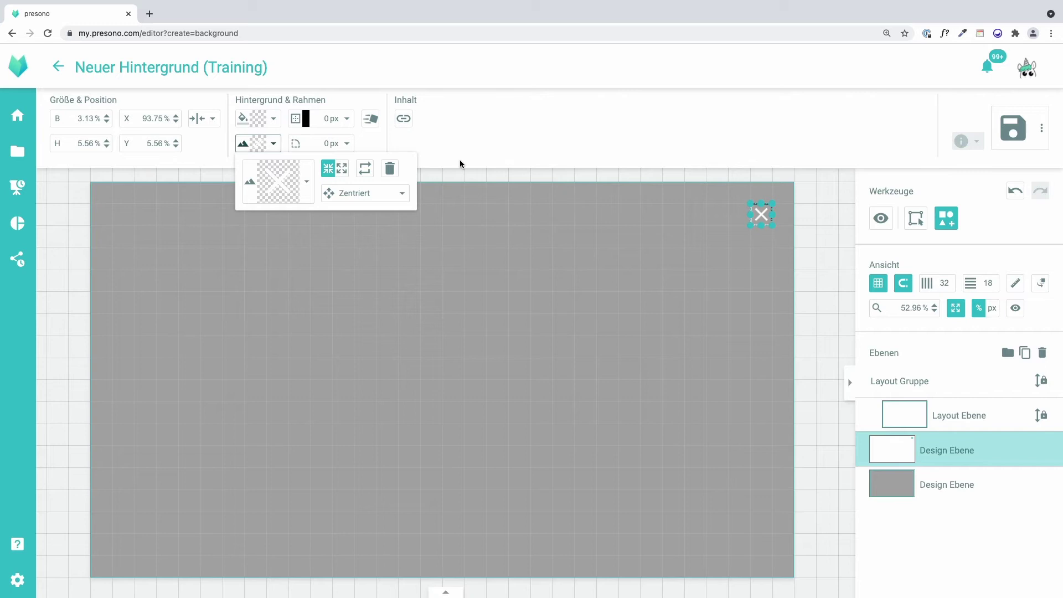
Assign a link action to the close icon layer and move the layer above the Layout Gruppe
click(404, 118)
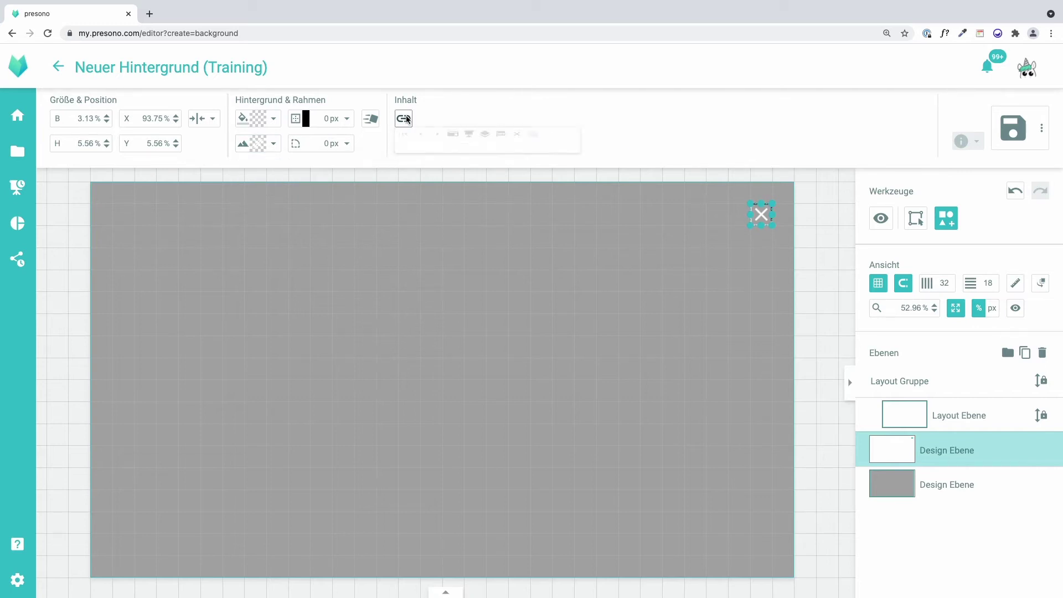
click(589, 141)
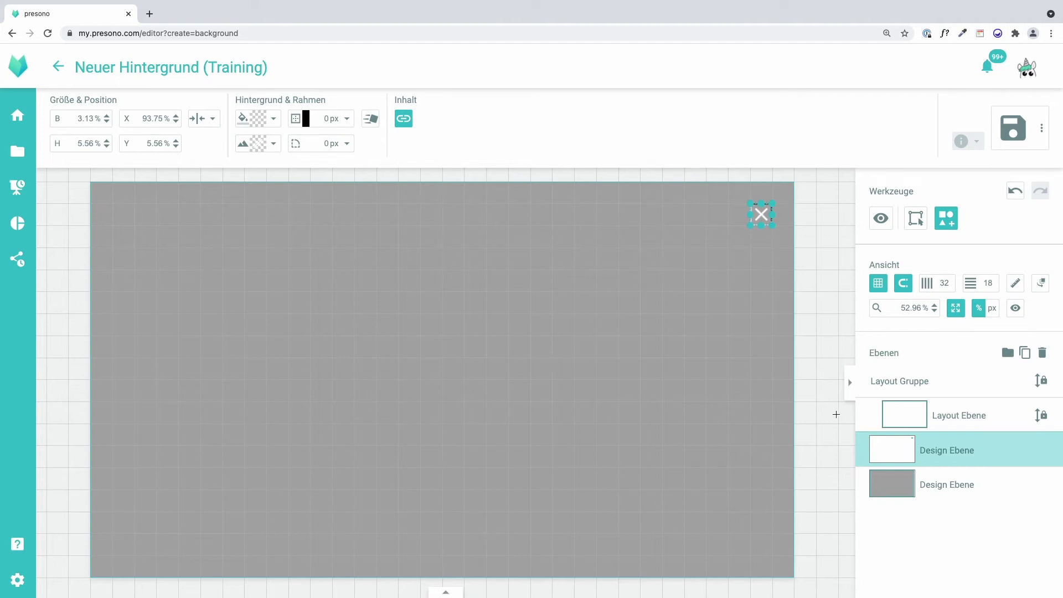
drag(885, 456, 908, 374)
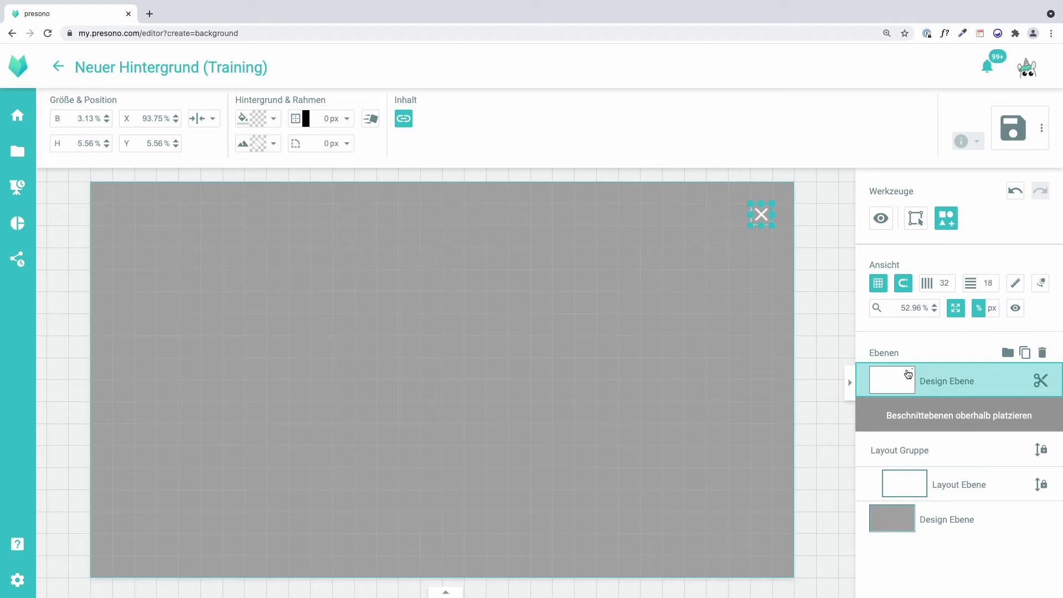
Give the close icon layer an Einblenden animation with a duration of 1 s and a delay of 0.5 s
click(372, 119)
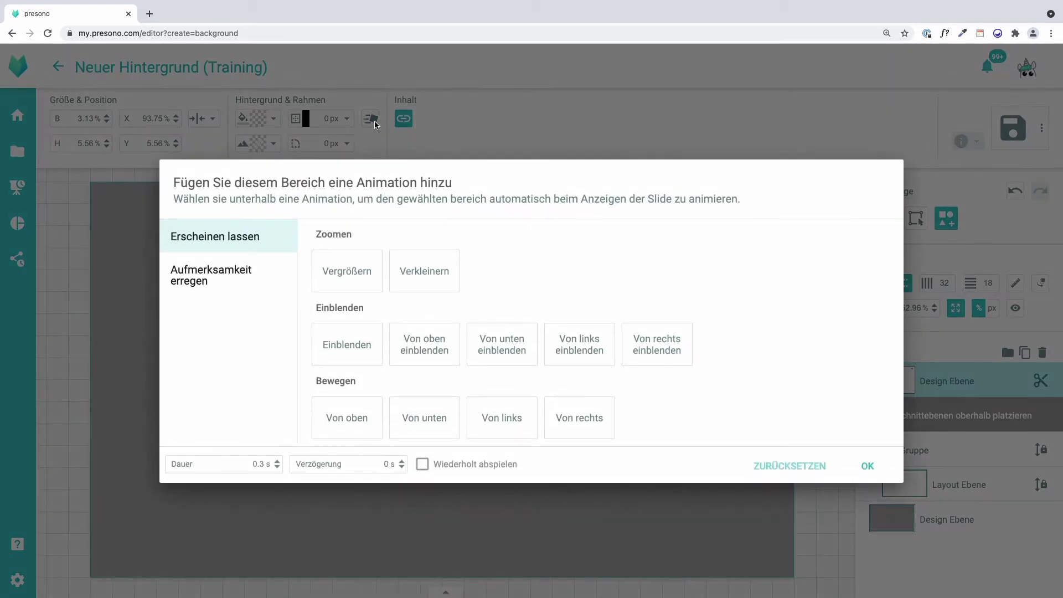
click(339, 346)
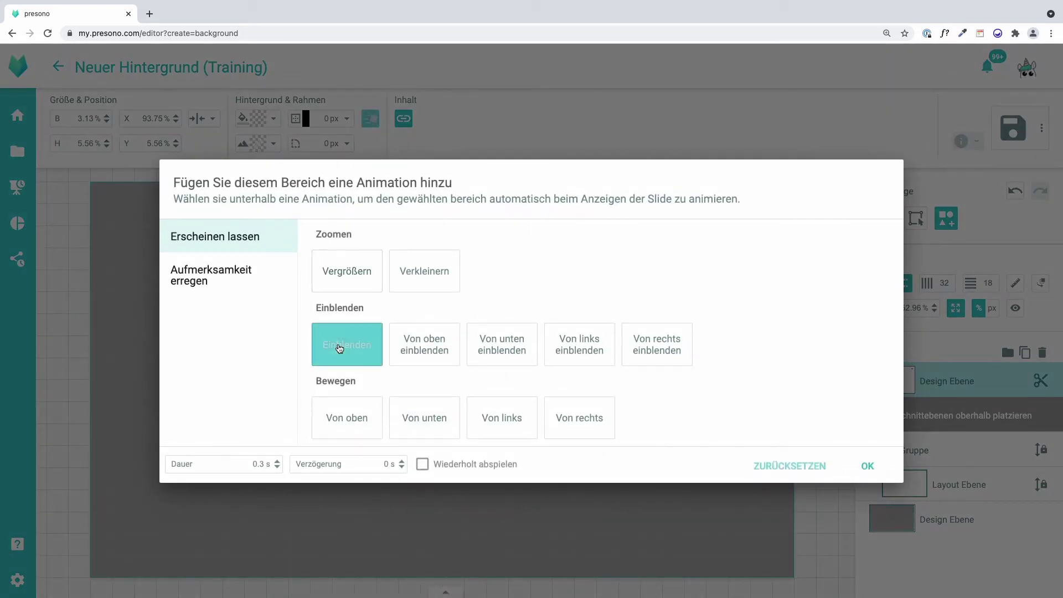
double_click(257, 465)
text(1)
click(356, 467)
double_click(382, 463)
text(1)
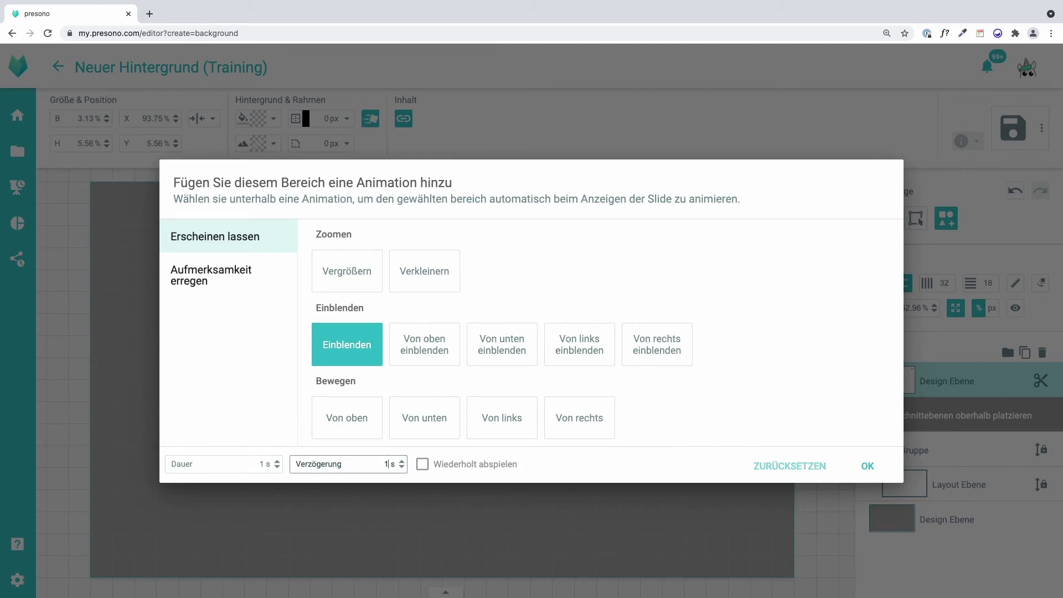
key(BackSpace)
text(0.5)
click(254, 339)
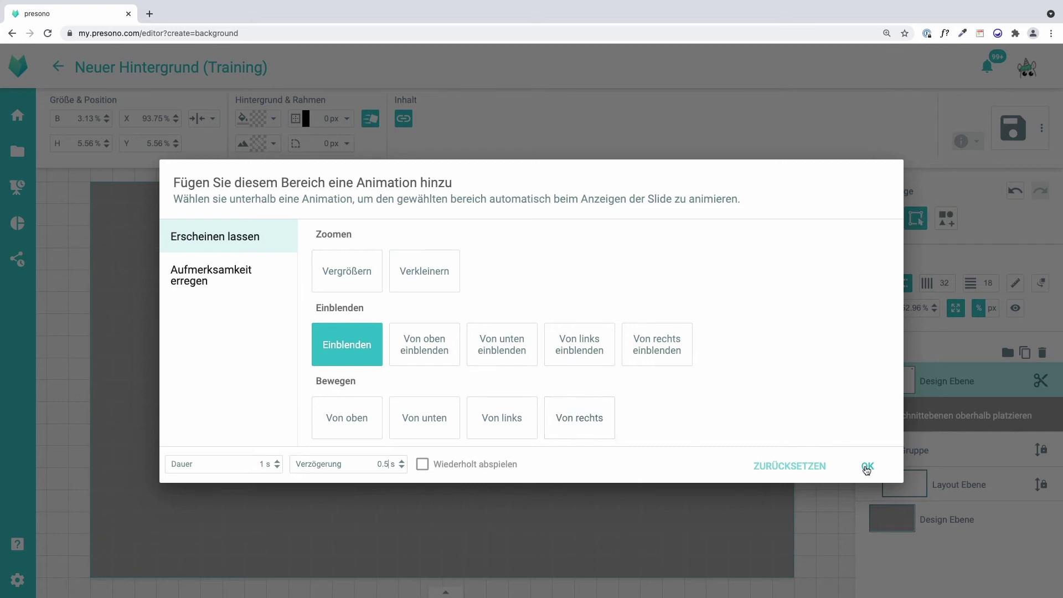
click(865, 467)
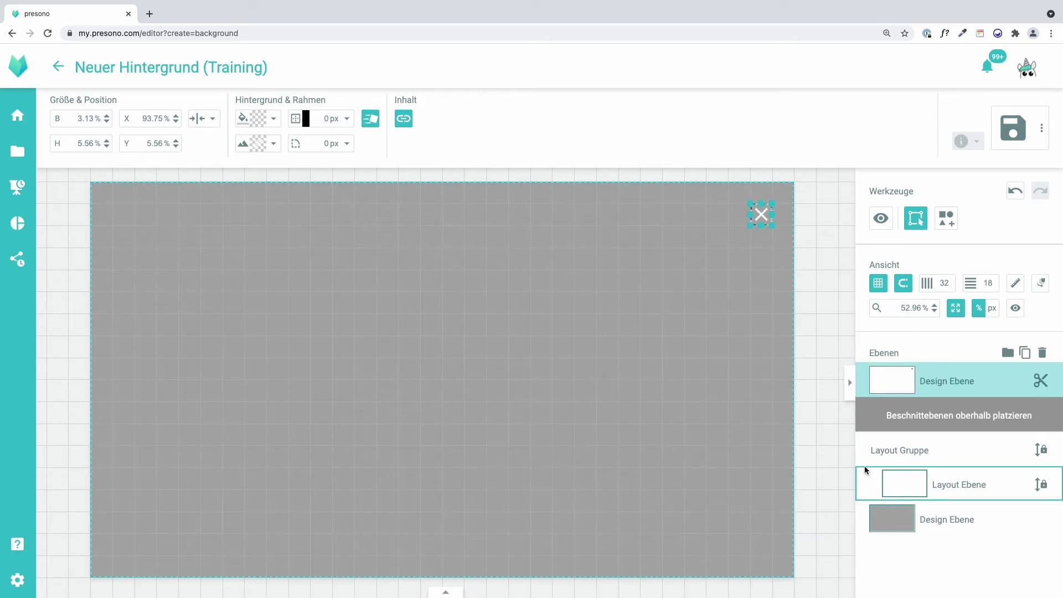
Open the link options of the grey full-slide design layer
click(893, 534)
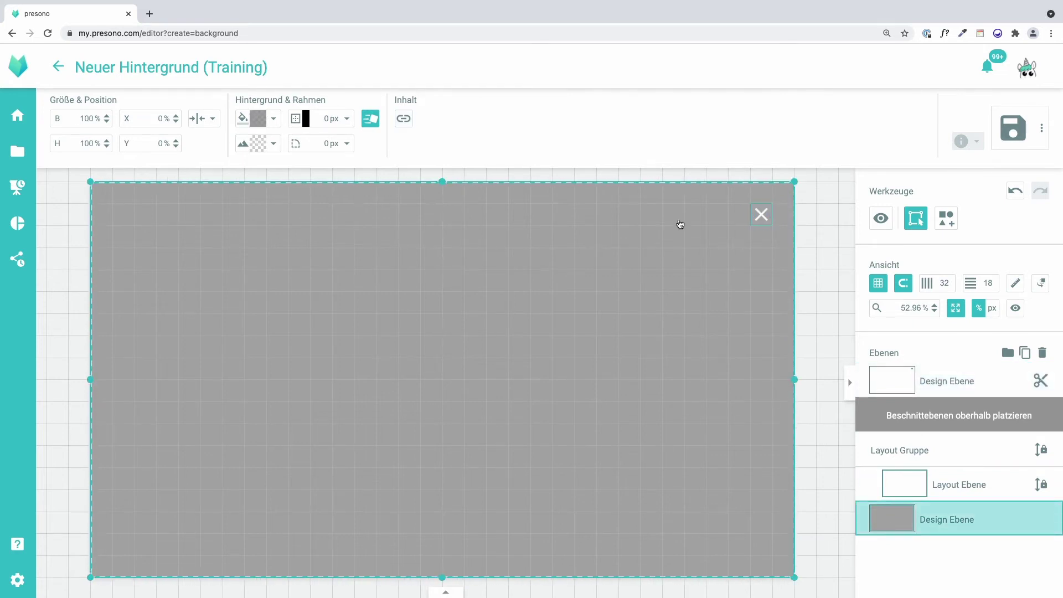
click(404, 118)
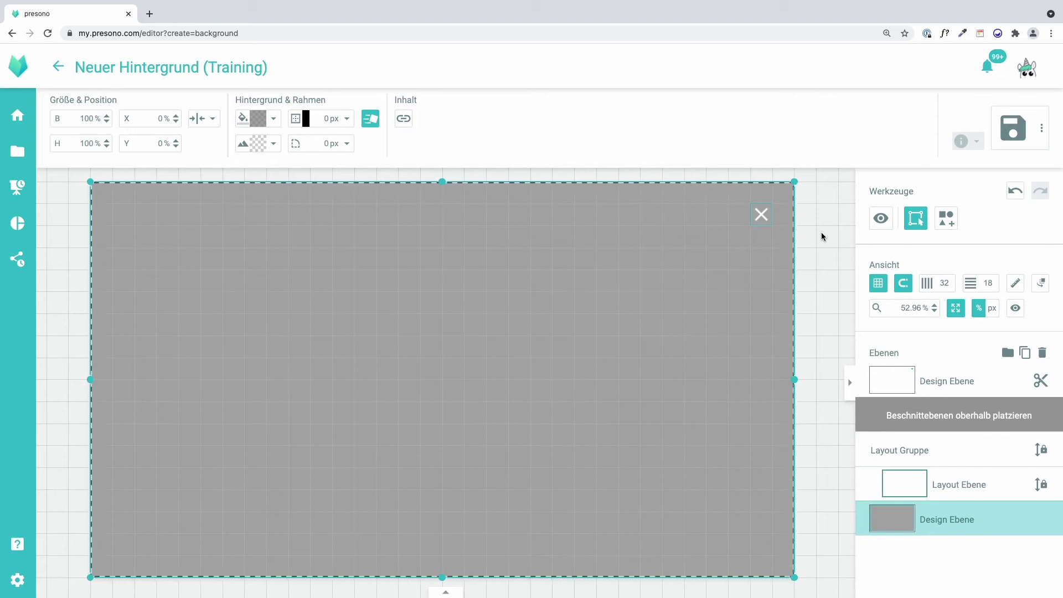
Save the background under the name "Overlay Hintergrund"
click(1013, 128)
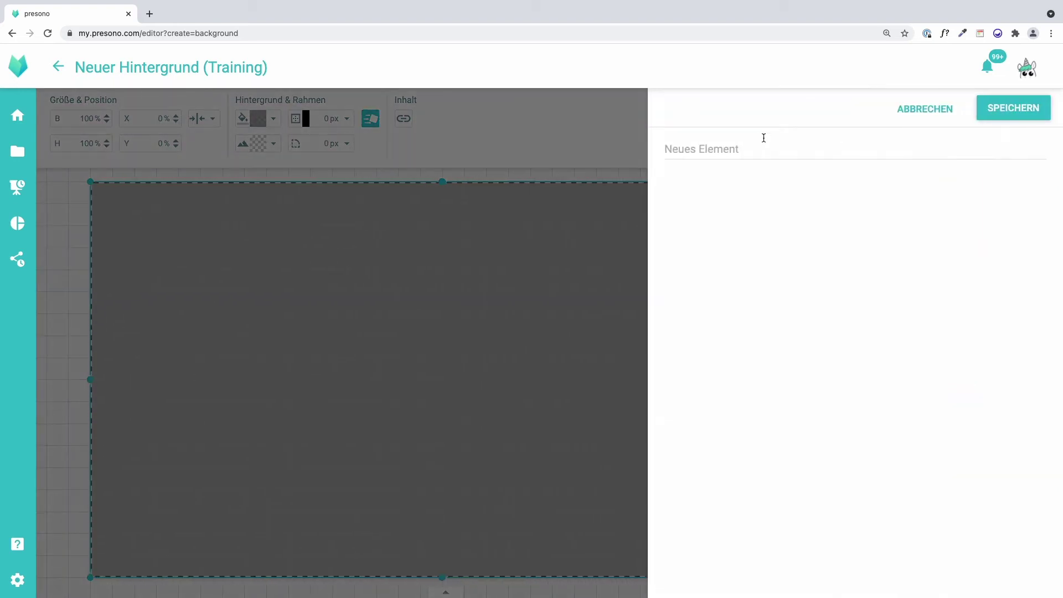
click(762, 138)
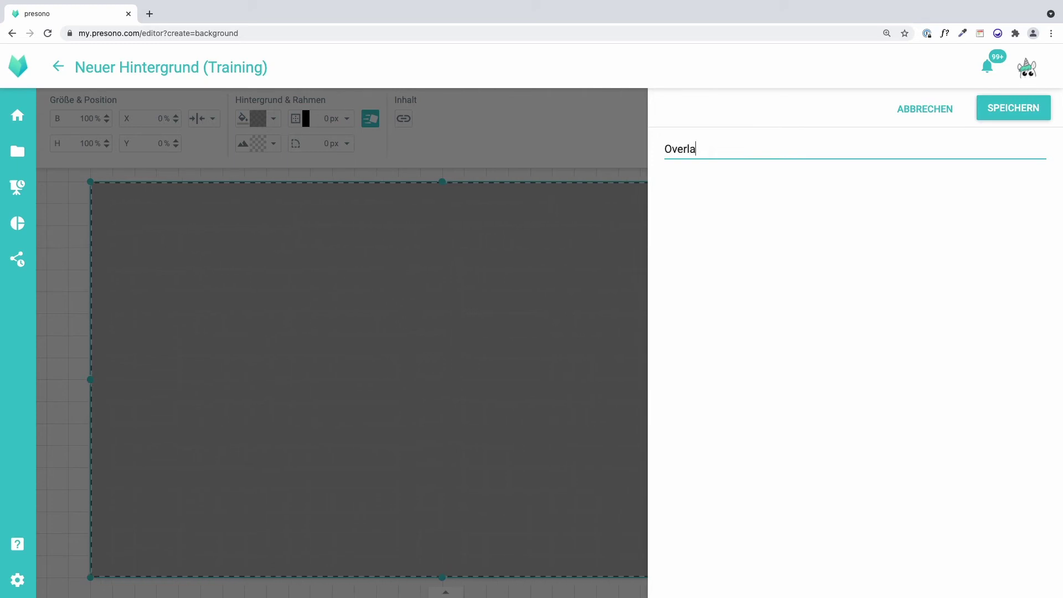
text(Overlay Hintergrund)
click(1005, 111)
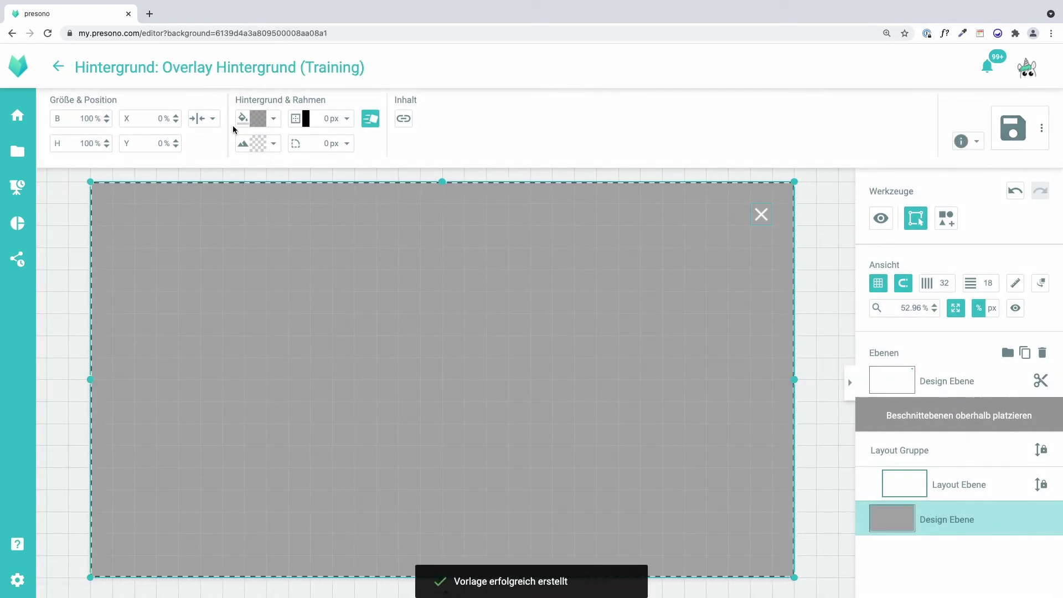
Create a new layout in the Training template set with Overlay Hintergrund as its background
click(59, 71)
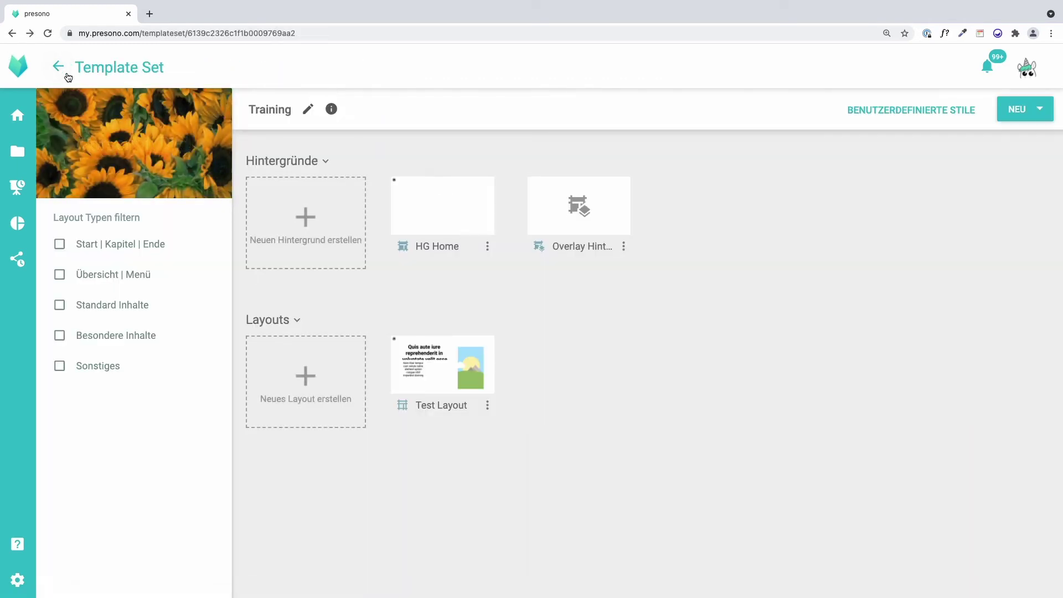
click(300, 382)
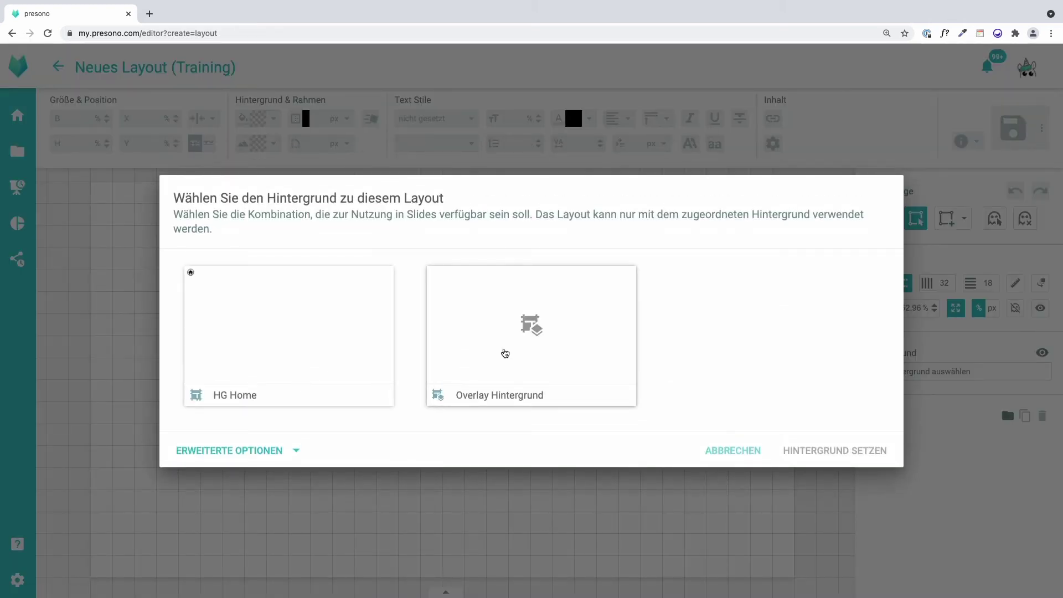
click(505, 353)
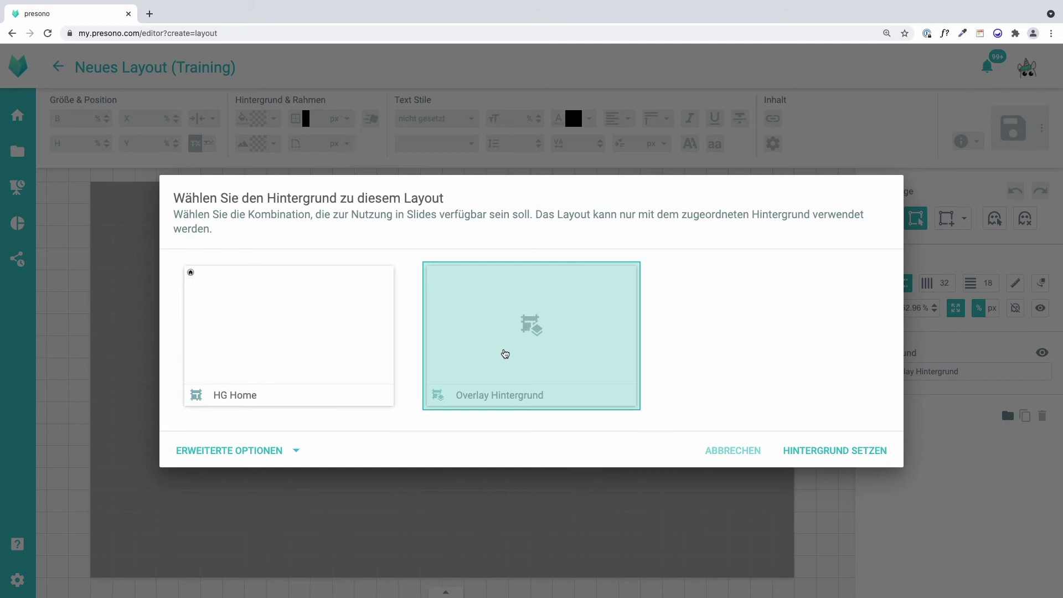
click(789, 452)
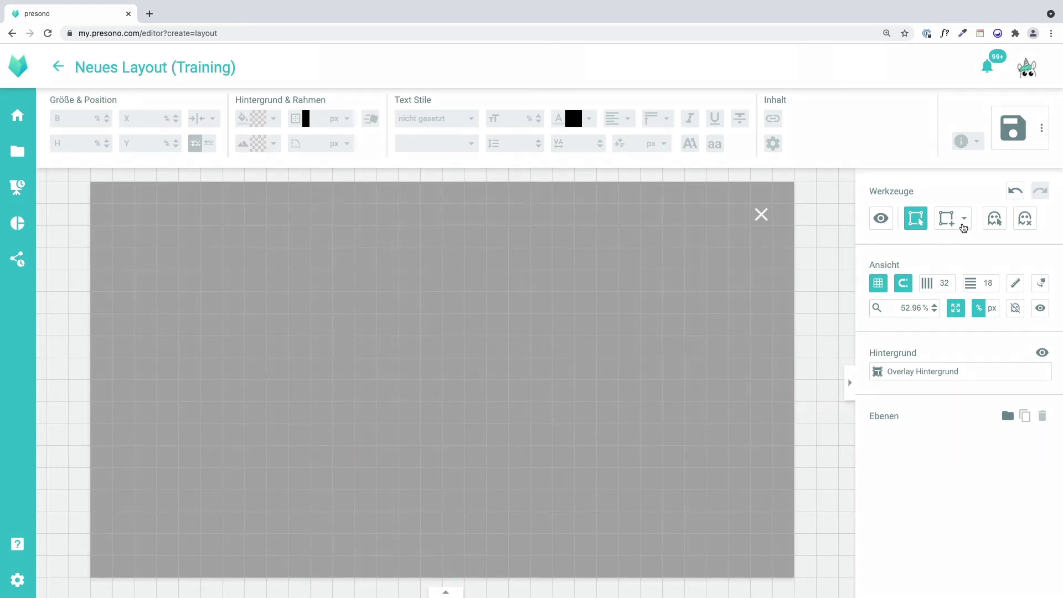
Add a media layer about 91 % wide and 83 % high below the close icon, at about X 3 % and Y 11 %
click(964, 220)
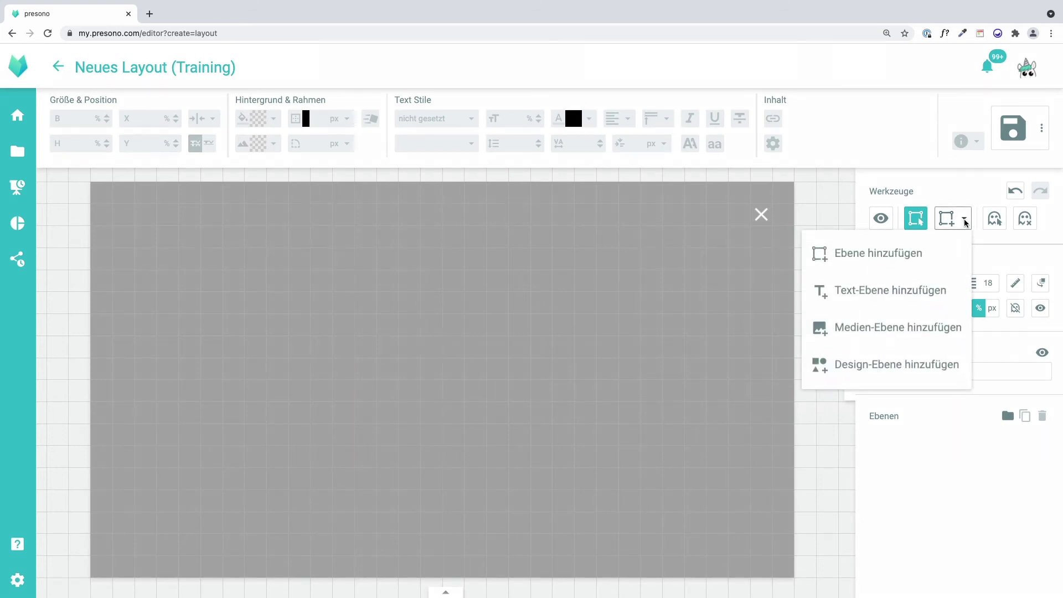
click(861, 326)
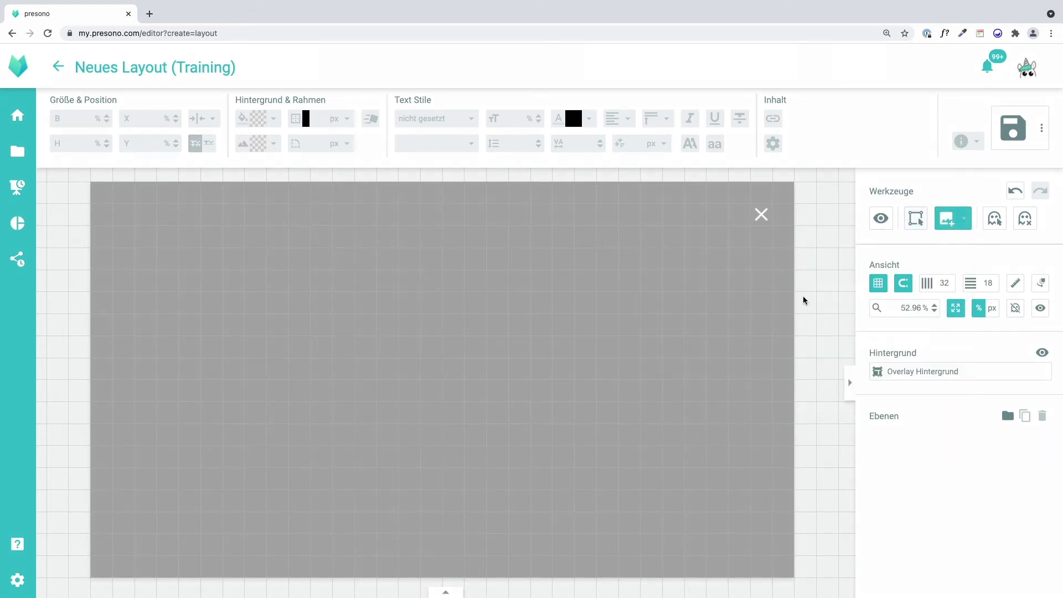
drag(751, 226, 427, 364)
drag(136, 530, 109, 559)
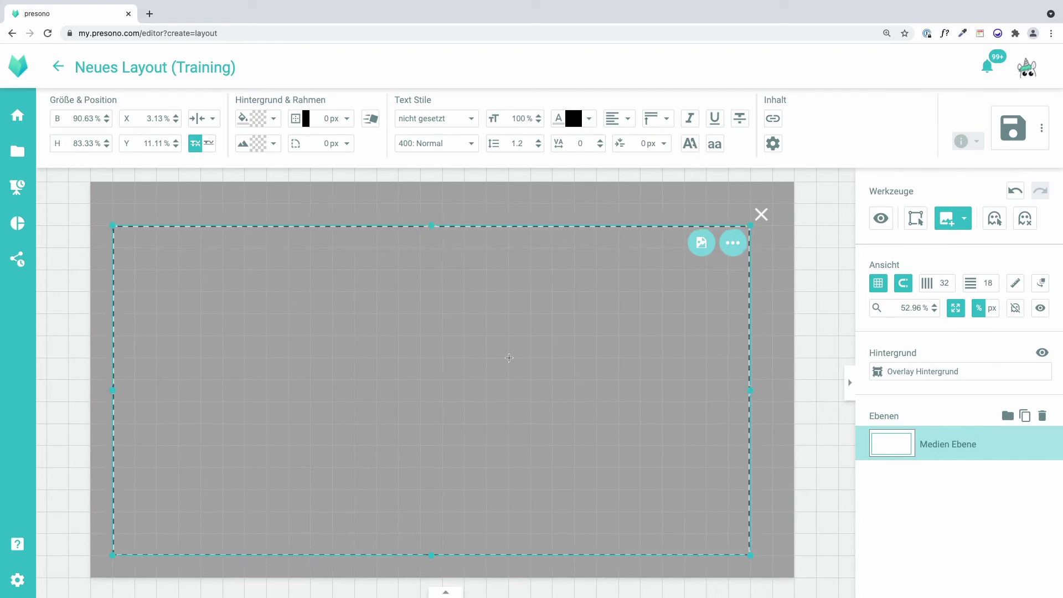
Give the media layer an Einblenden animation with a duration of 1 s
click(374, 119)
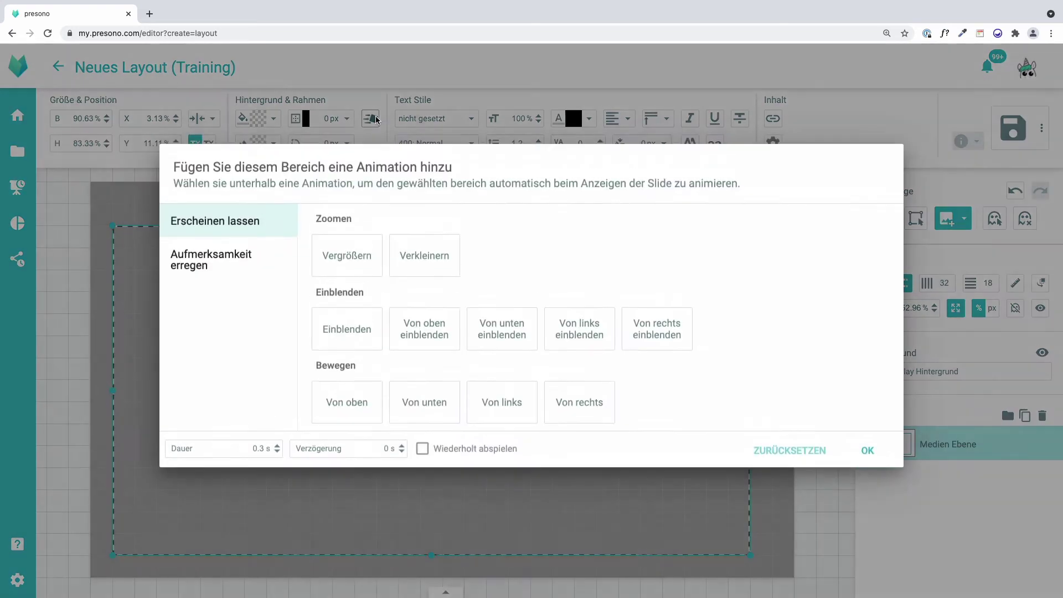
click(344, 344)
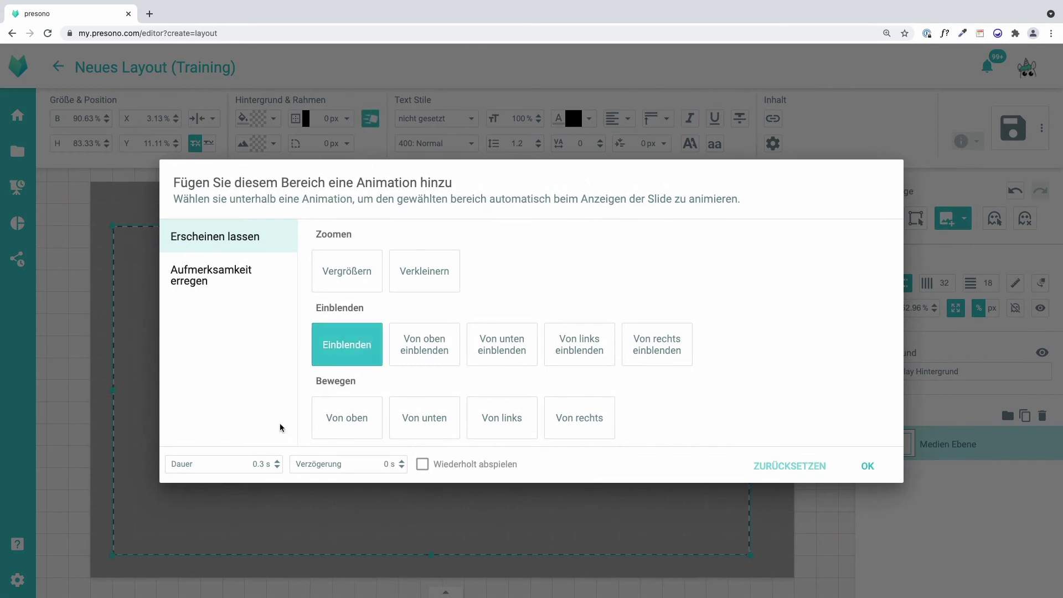
drag(256, 462, 265, 463)
text(1)
click(865, 465)
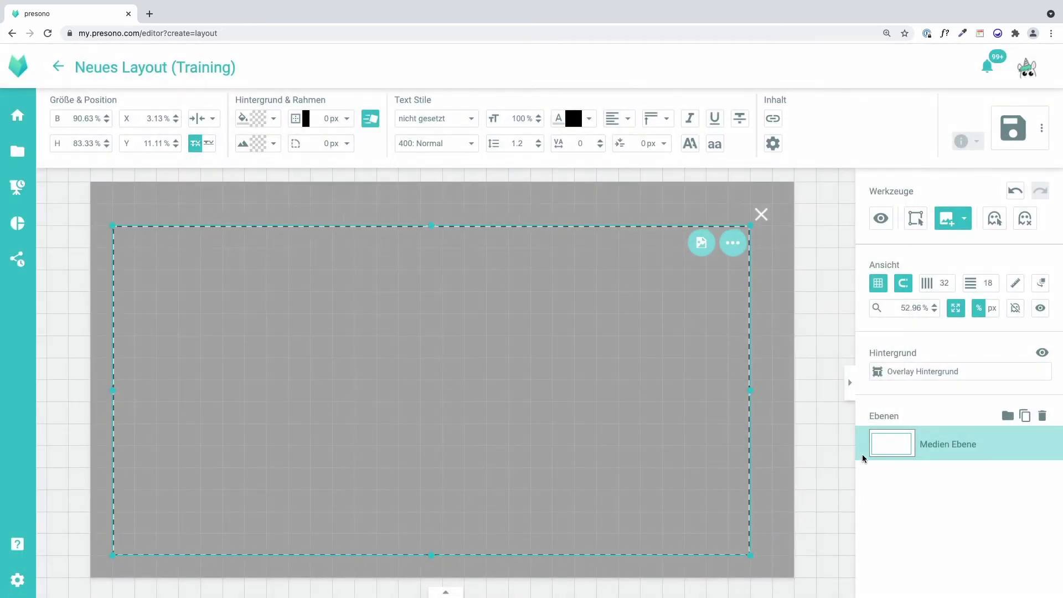
Save the layout under the name "Overlay Training" with the layout type Standard Inhalte
click(1013, 129)
click(848, 141)
text(Overl)
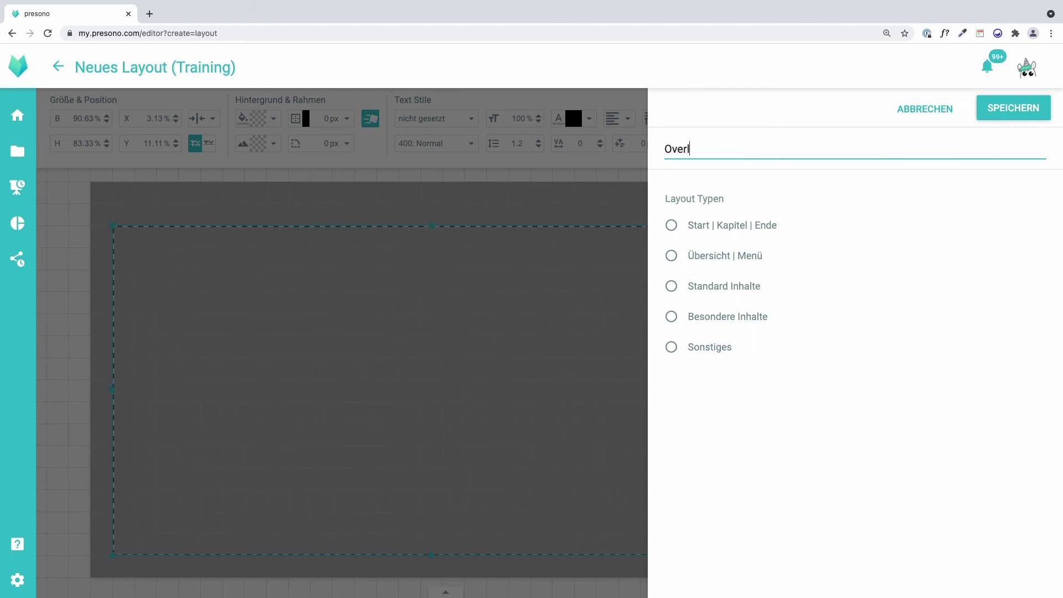
text(ay Training)
click(671, 285)
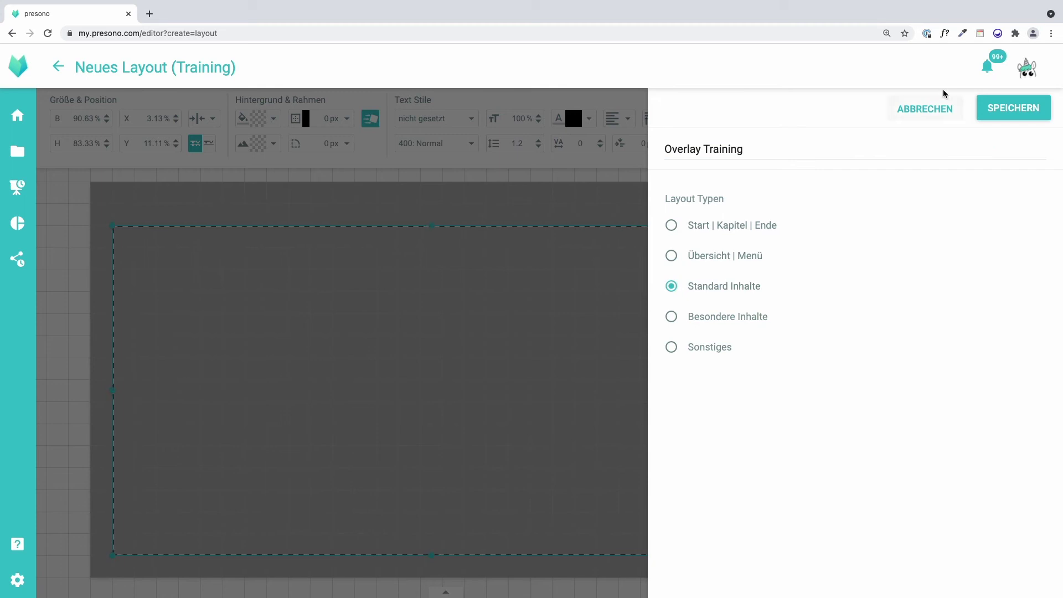
click(985, 116)
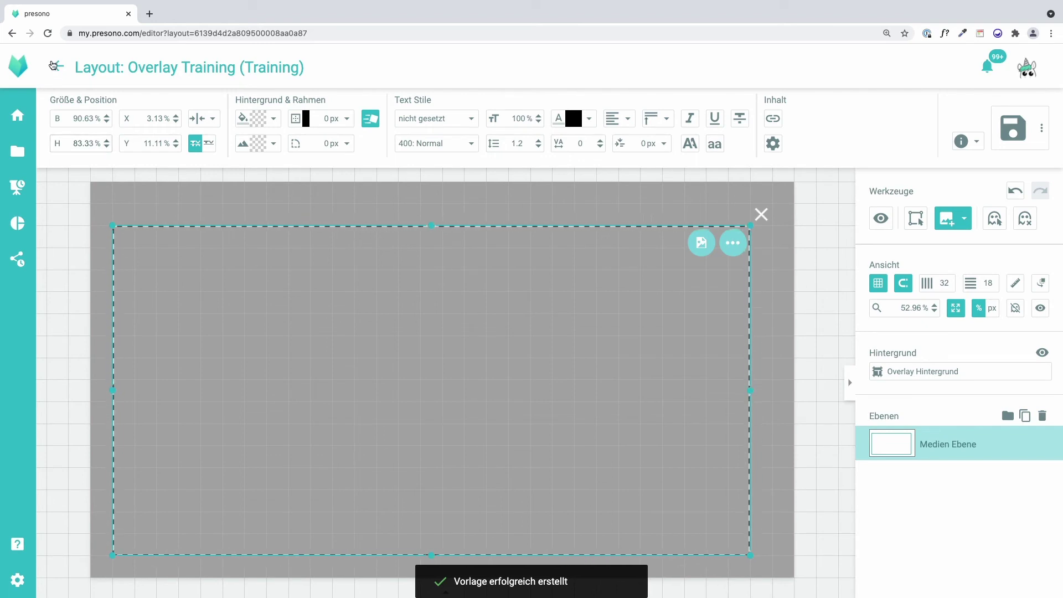
Create a new slide from the Training template set using the Overlay Training layout
click(58, 68)
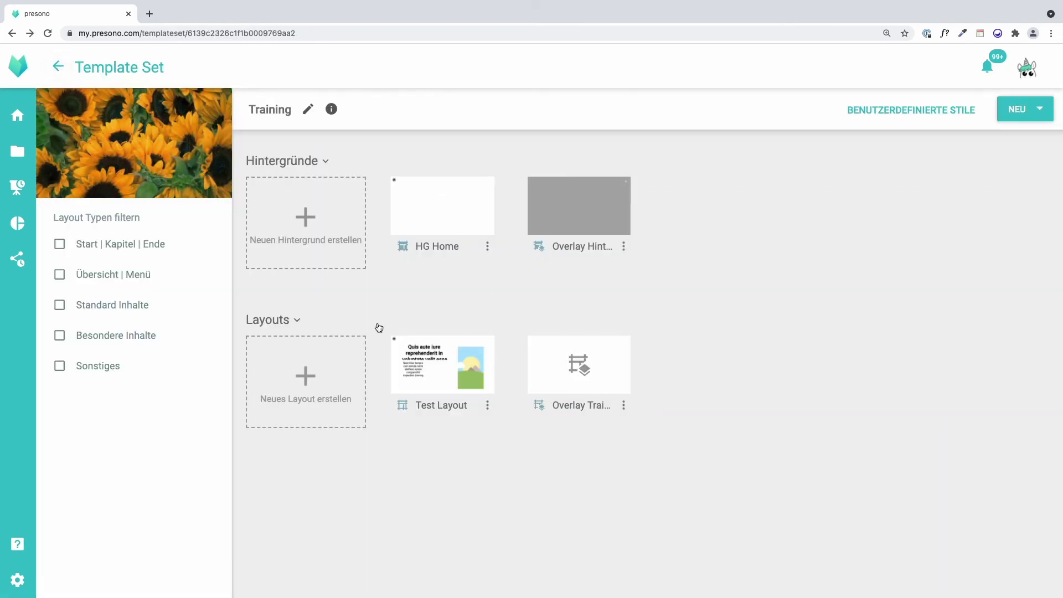
click(1022, 109)
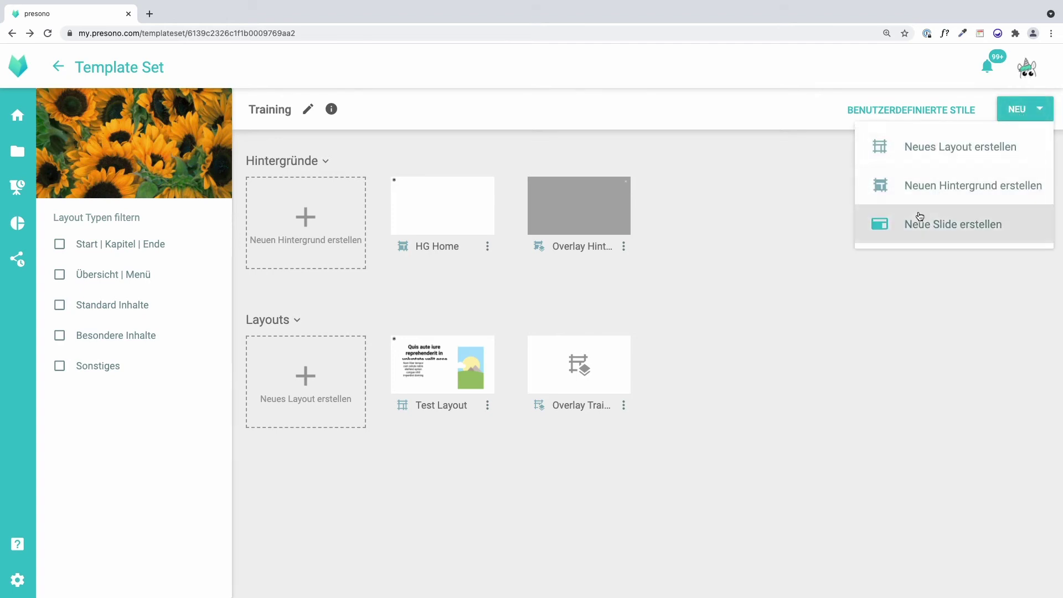
click(914, 225)
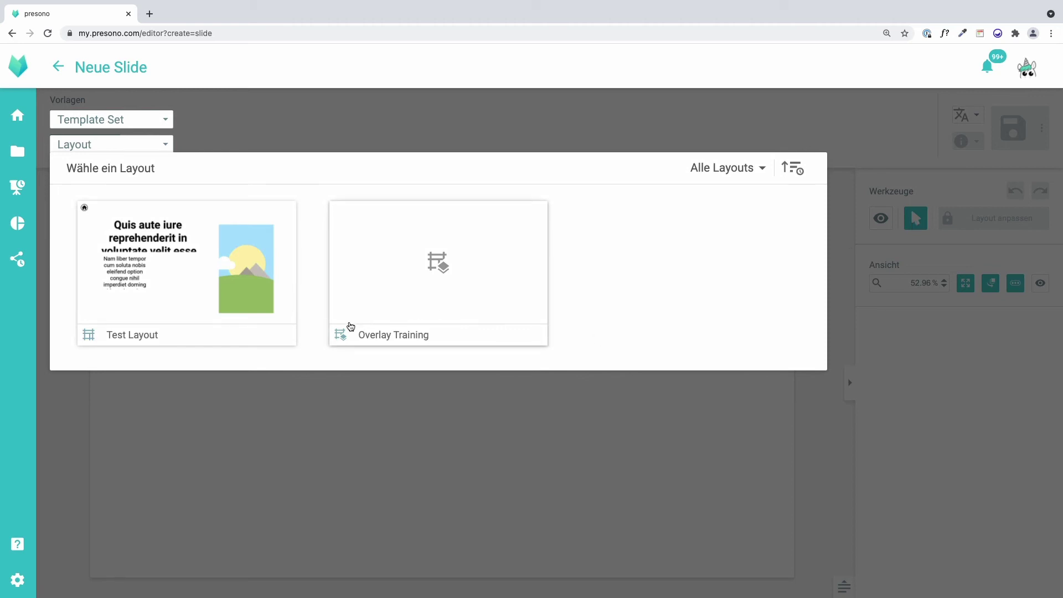
click(350, 327)
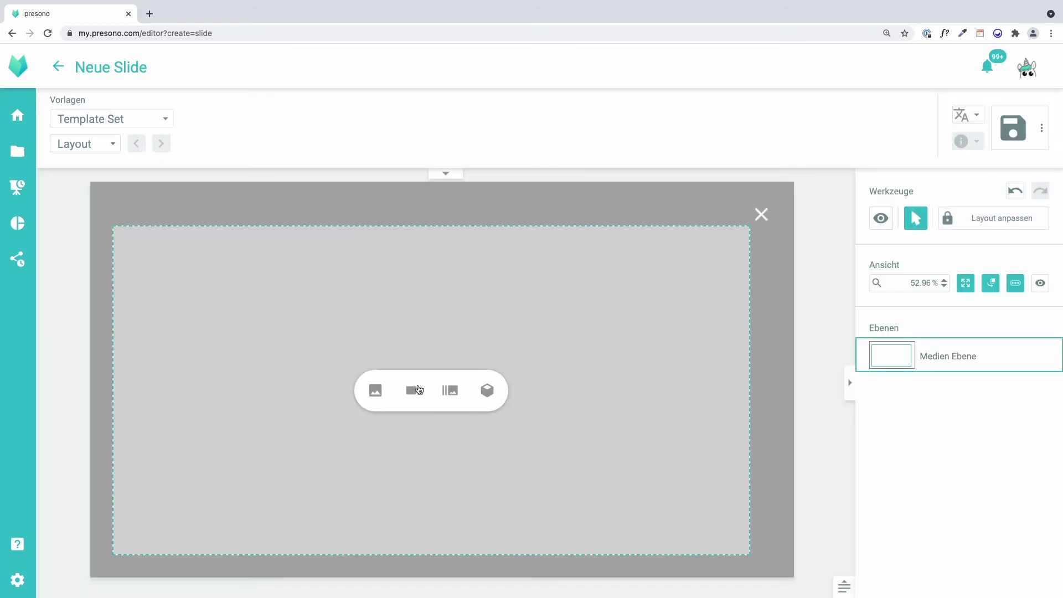
Insert the image "bunte Blumen" into the slide's media layer and scale it to fill the whole layer
click(376, 390)
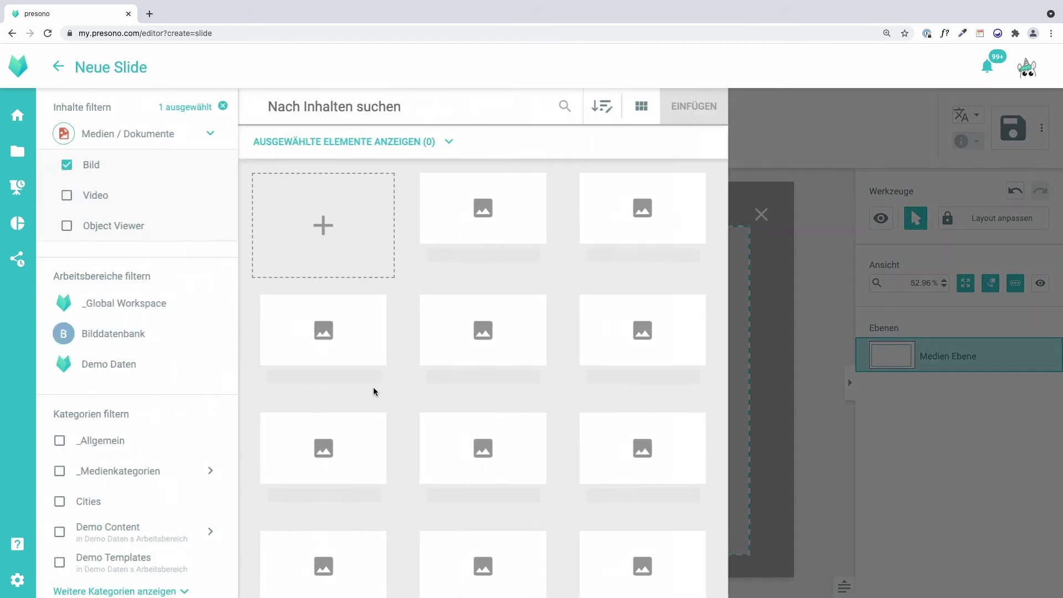
click(642, 333)
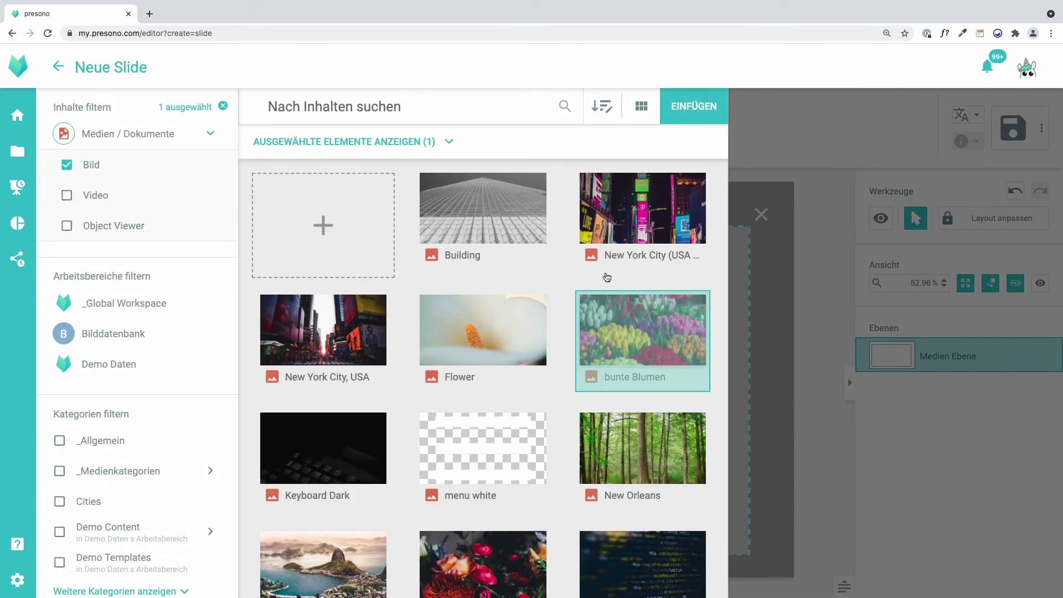
click(681, 104)
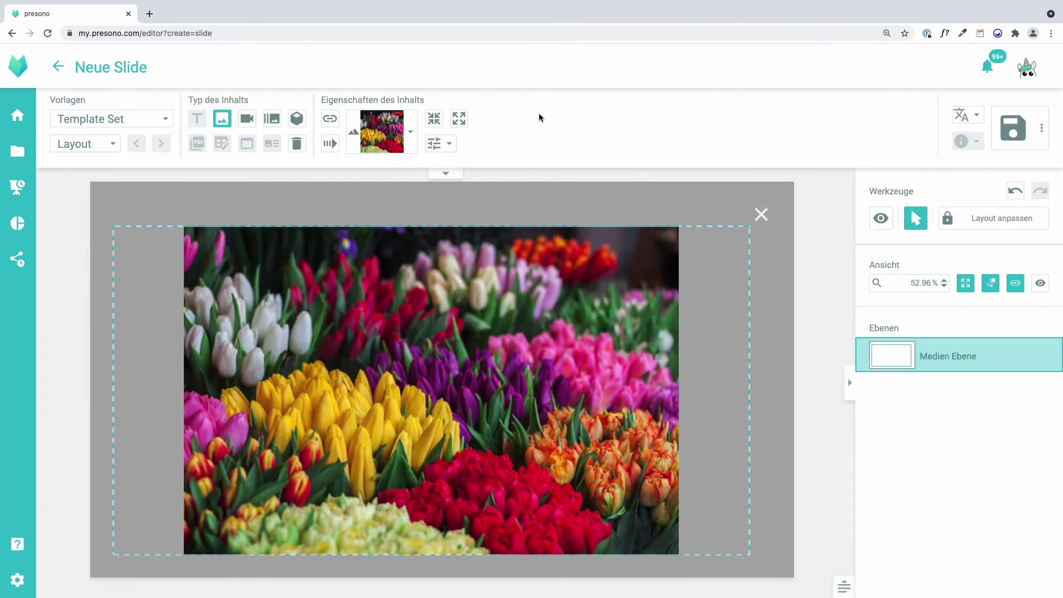
click(463, 119)
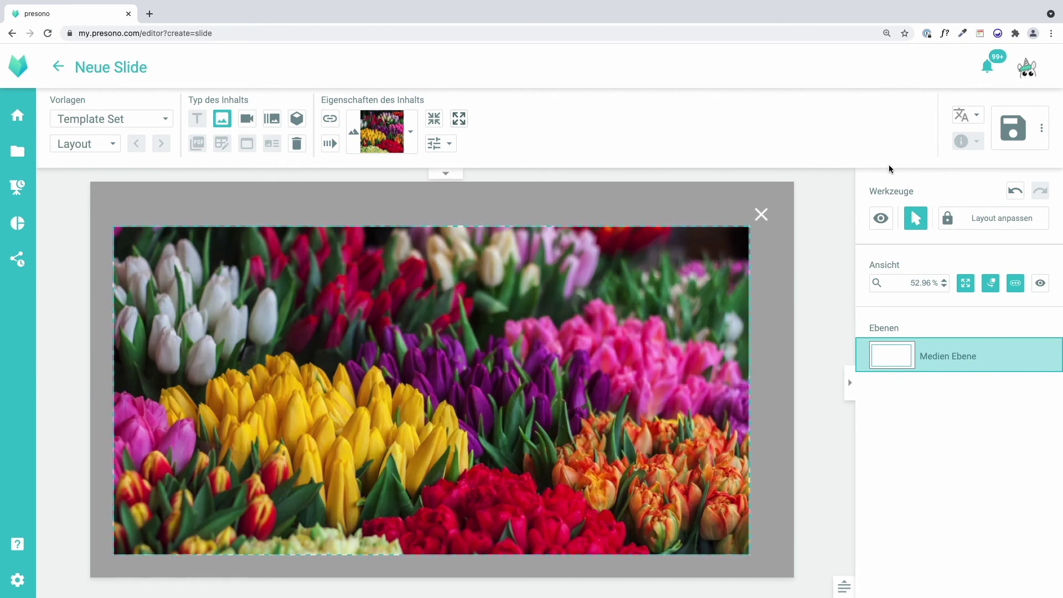
Save the slide under the name "Overlay Training" in the category Trainingsinhalte
click(1004, 132)
click(797, 148)
text(Overlay Training)
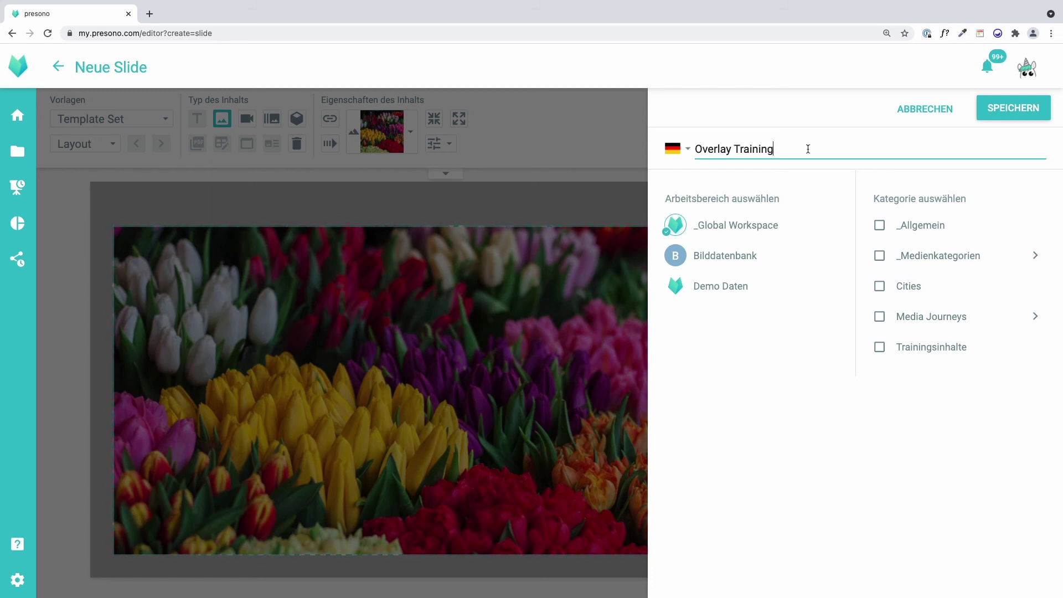
click(879, 347)
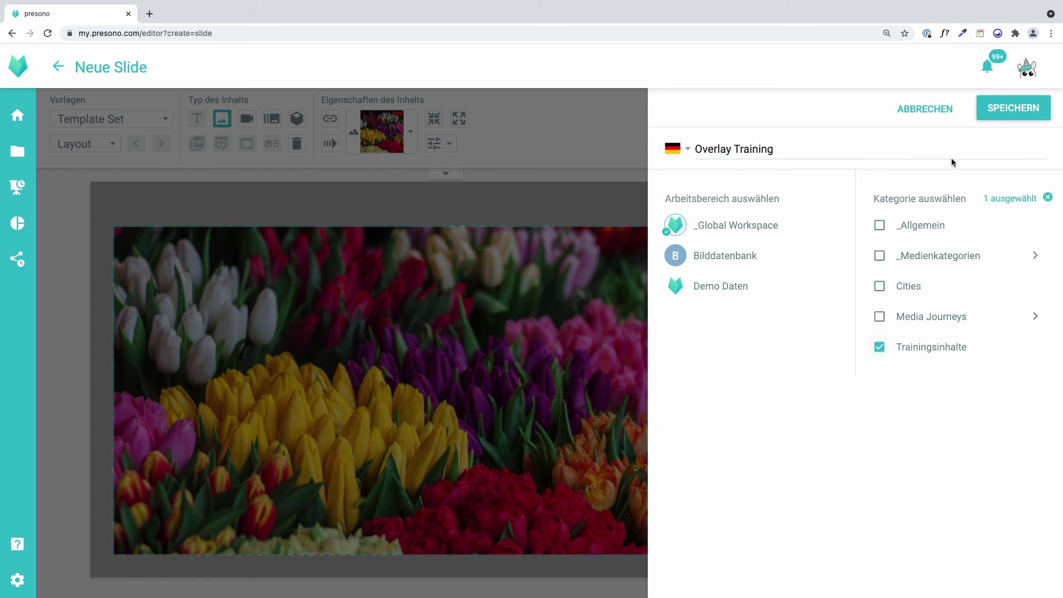
click(991, 117)
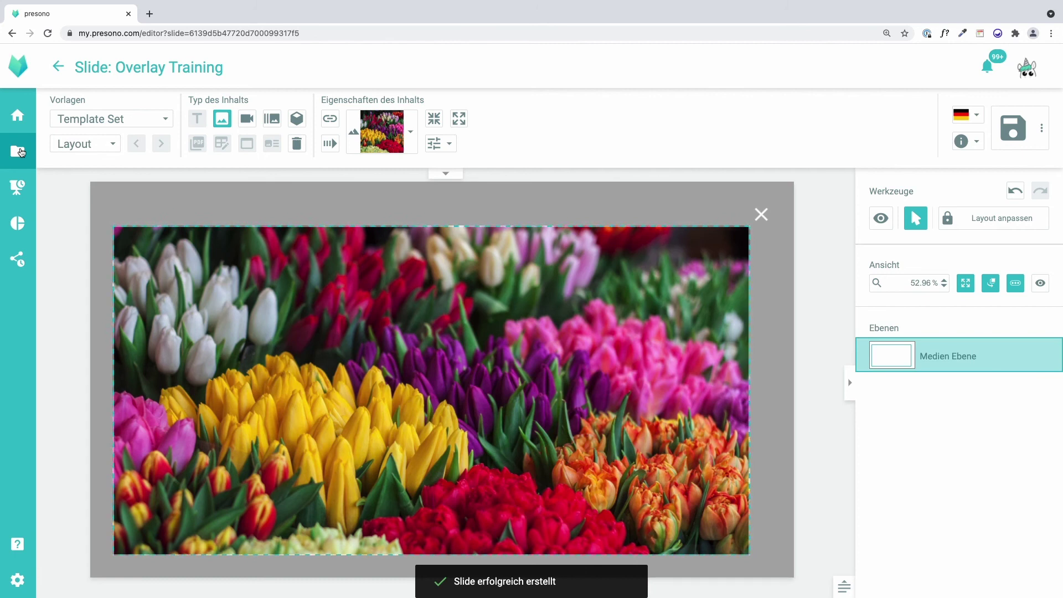
Open the Headline slide from the content library for editing and enter "mehr Informationen" in the text layer below the headline
click(23, 158)
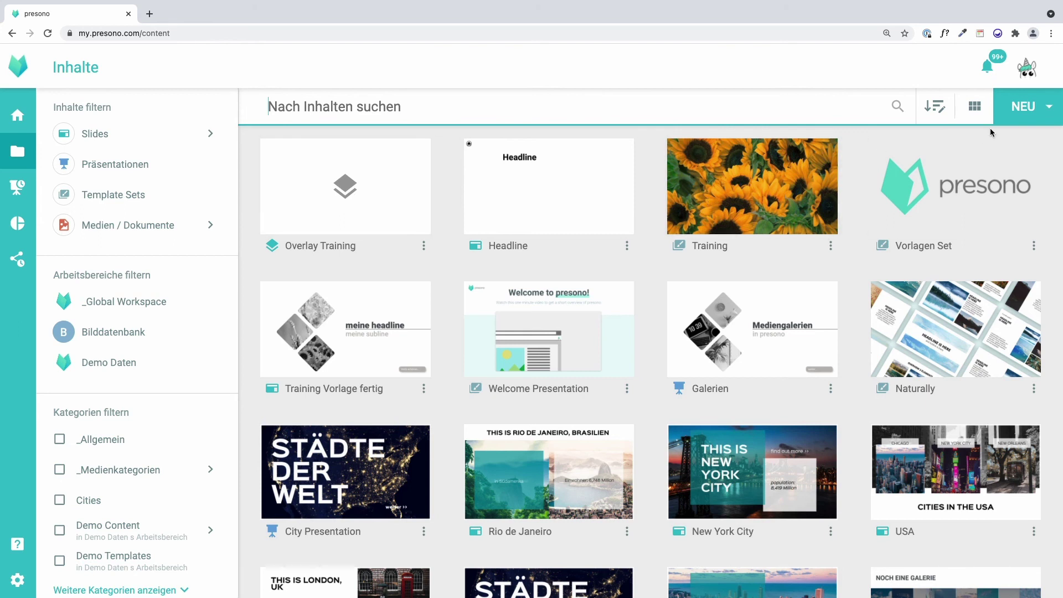
click(579, 188)
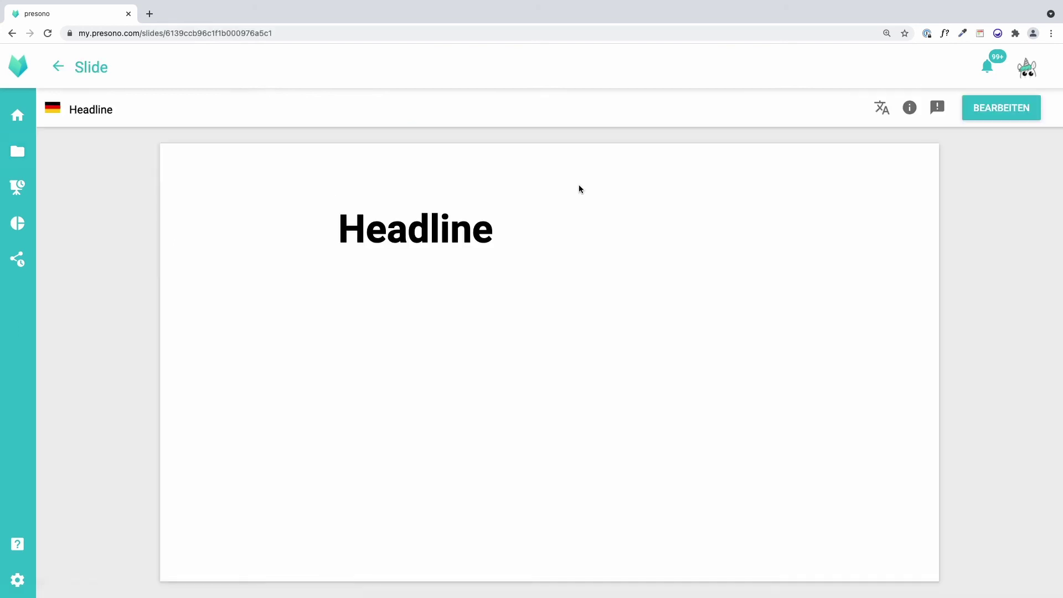
click(995, 115)
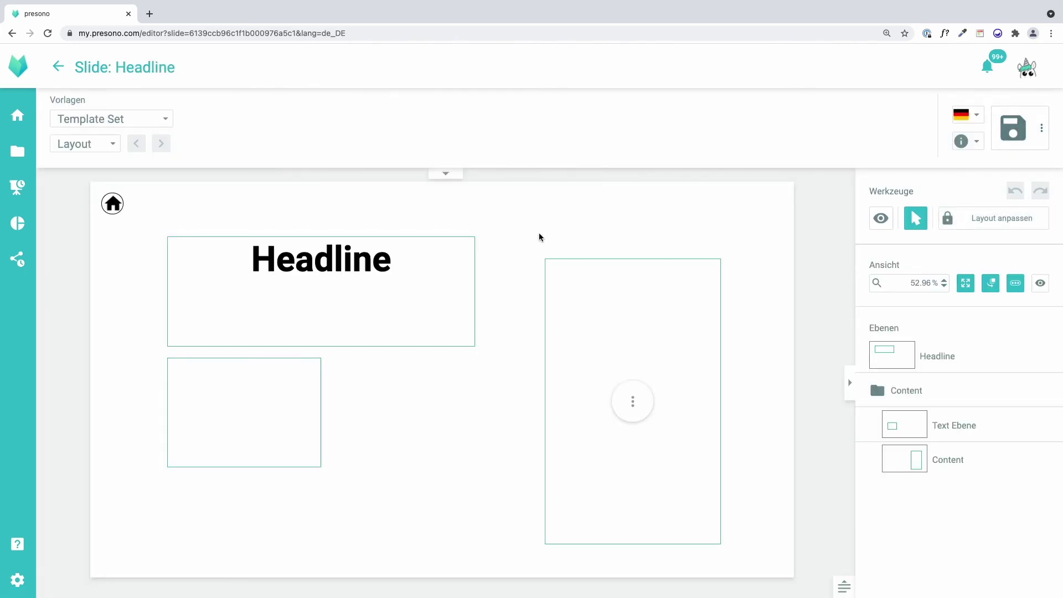
click(226, 403)
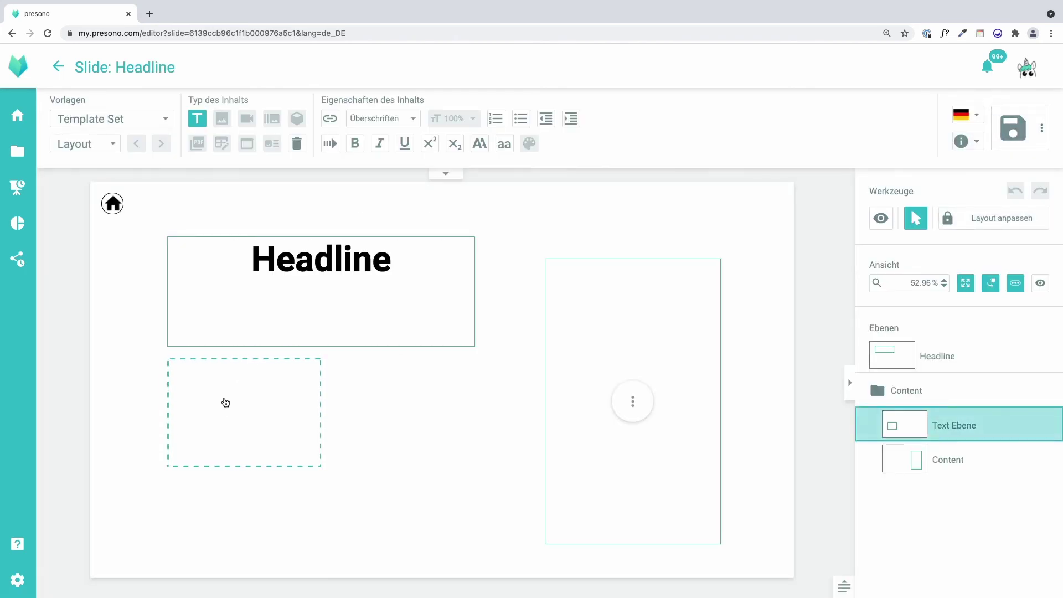
text(mehr l)
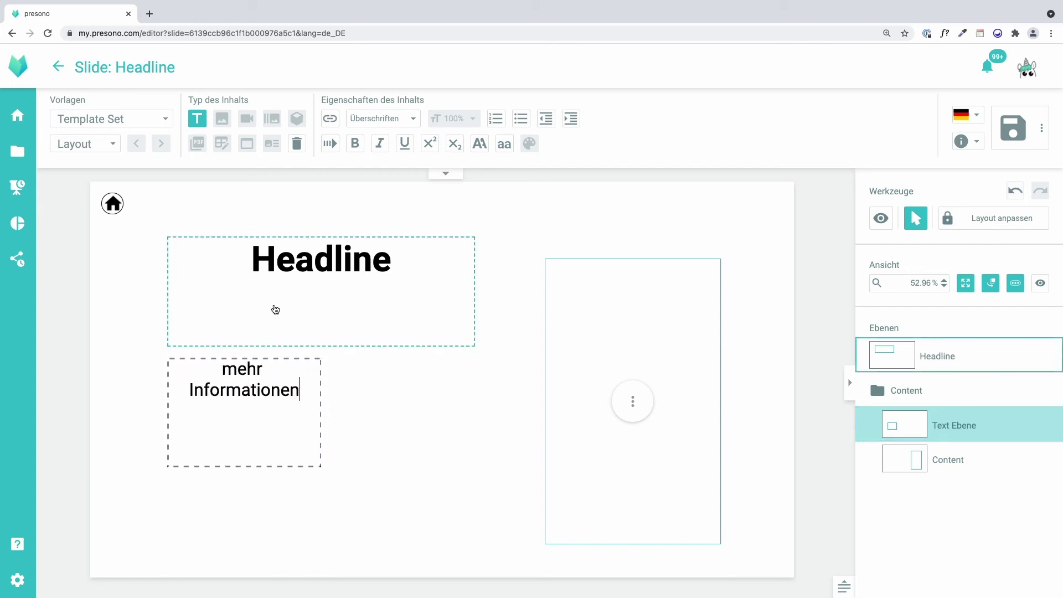
Link the "mehr Informationen" text layer to the Overlay Training overlay and save the slide
click(331, 120)
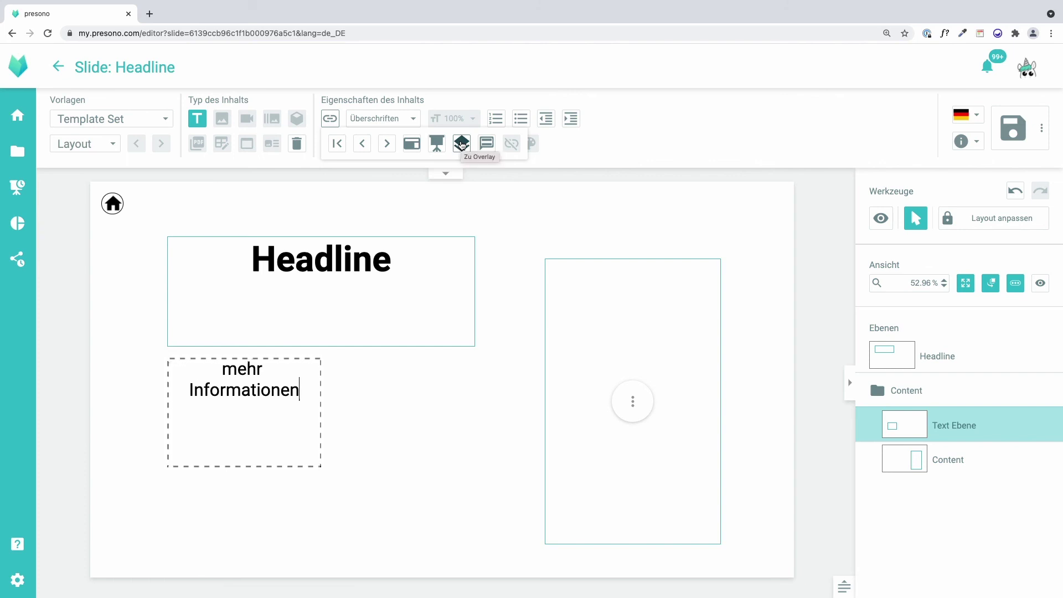
click(462, 144)
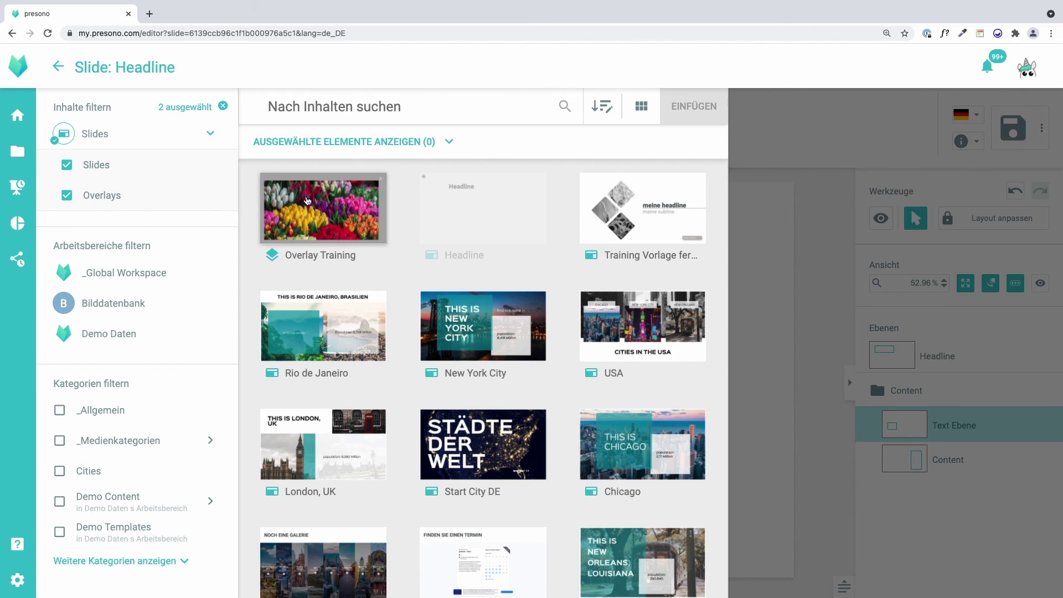
click(323, 210)
click(673, 114)
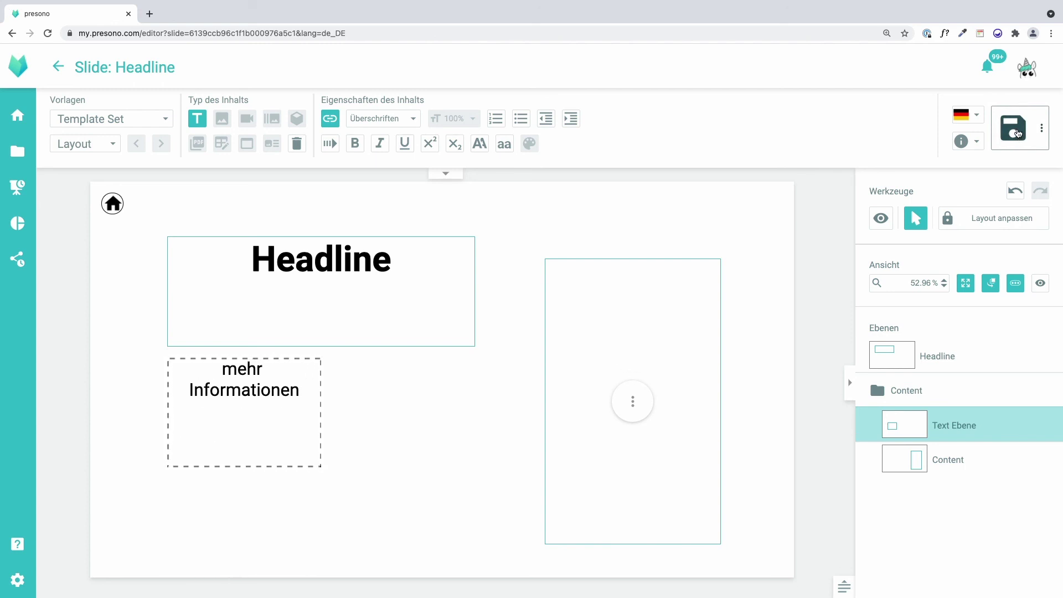
click(1017, 133)
Return to the Headline slide's view and test the link by opening the overlay and closing it with its close icon
click(58, 67)
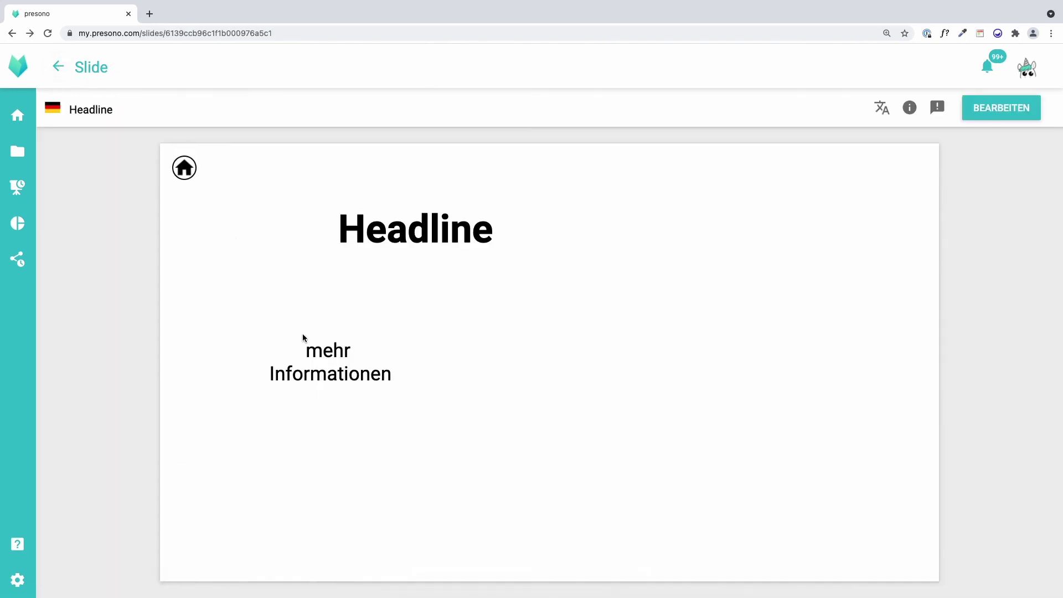
click(326, 356)
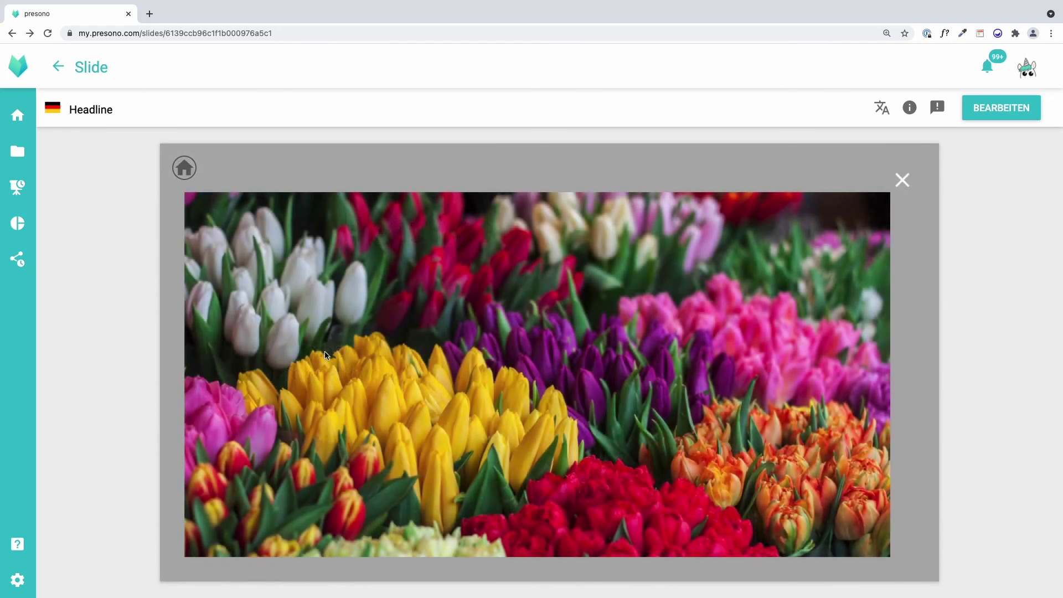
click(902, 181)
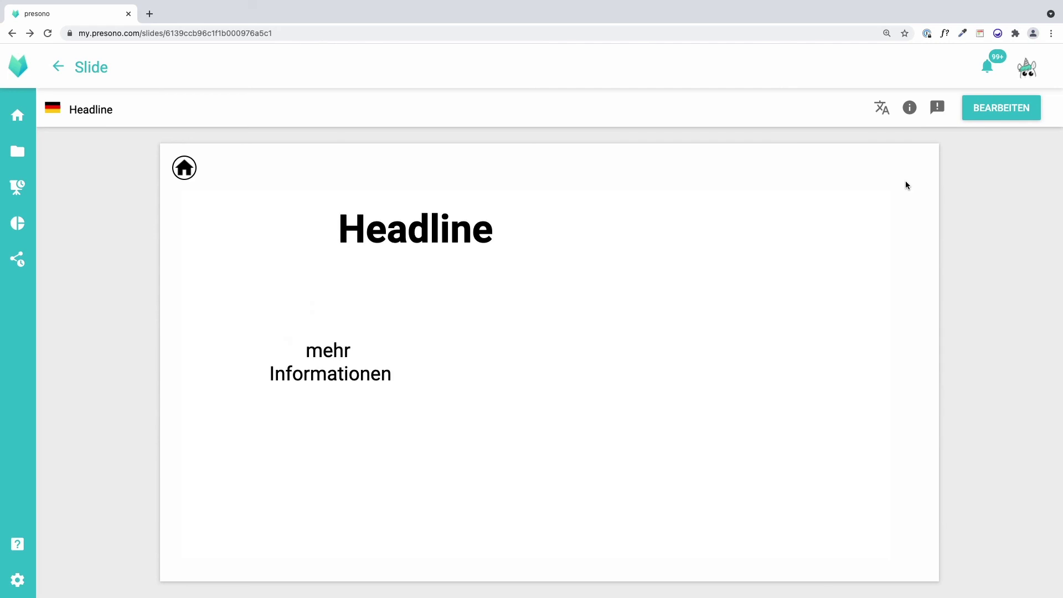